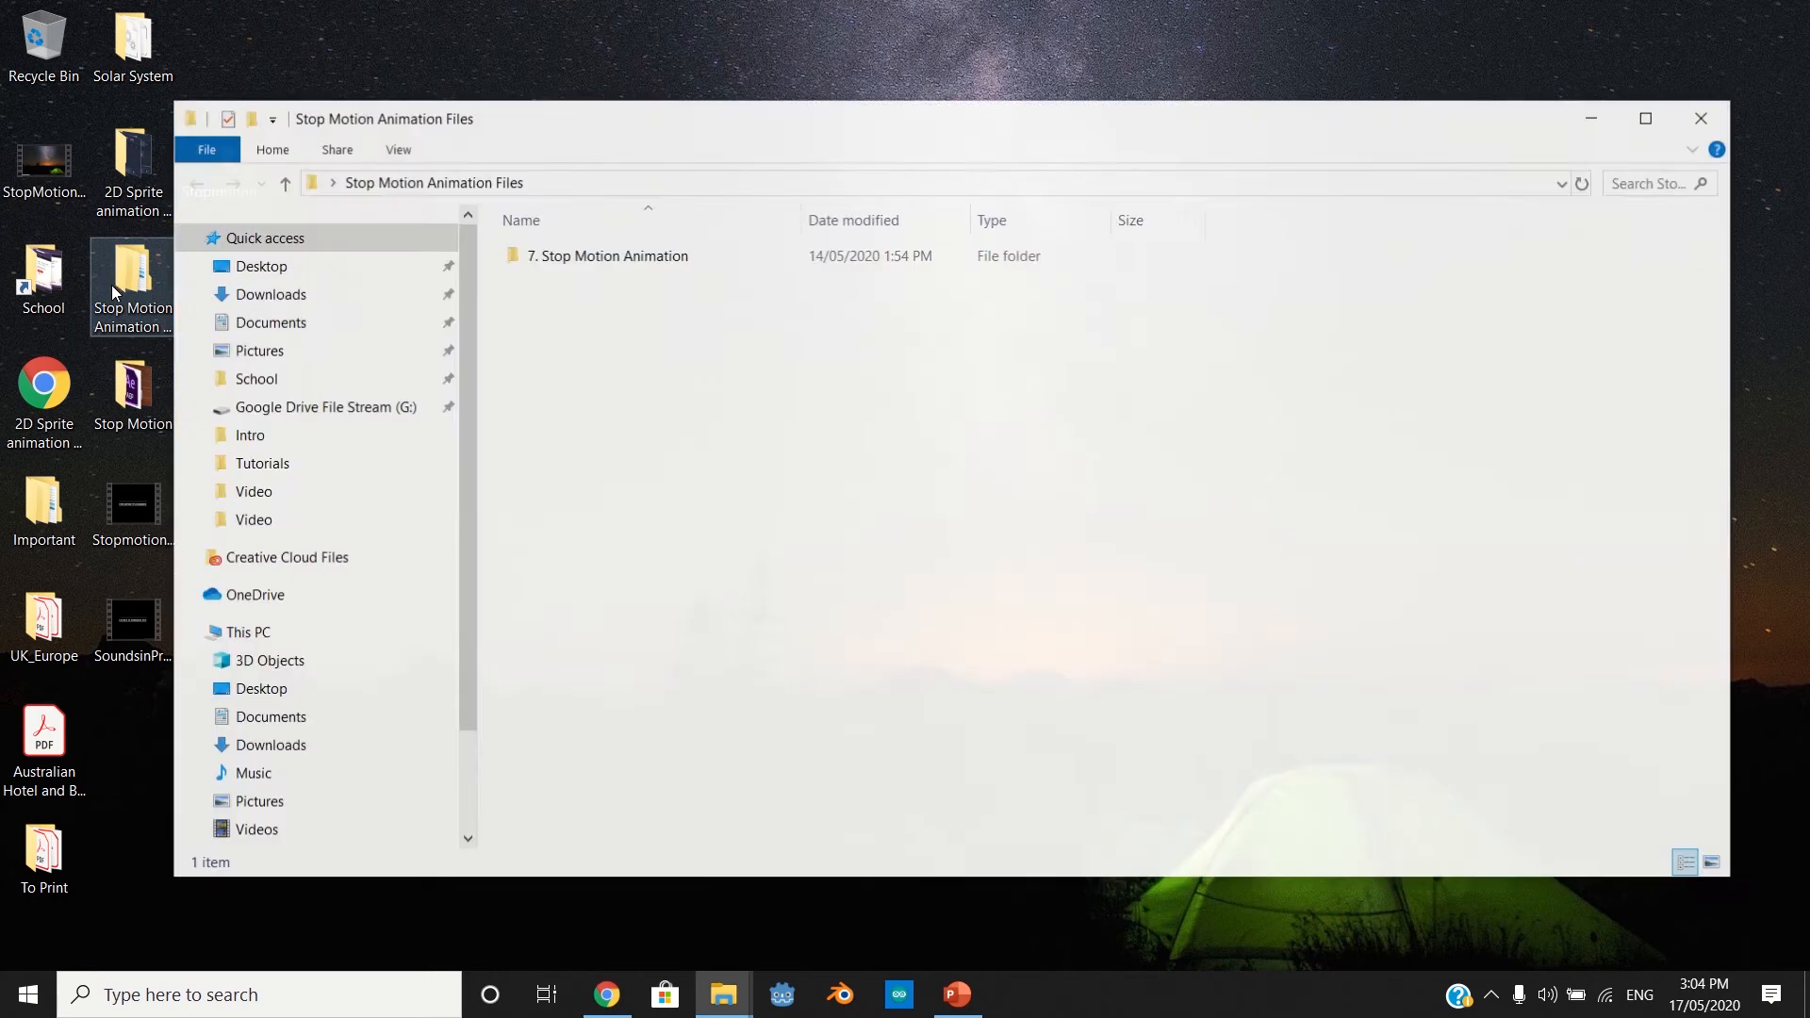
Look in the desktop's Stop Motion folder for the copyright-free music MP3, then close the folder.
{"action": "left_click", "coordinate": [1698, 130]}
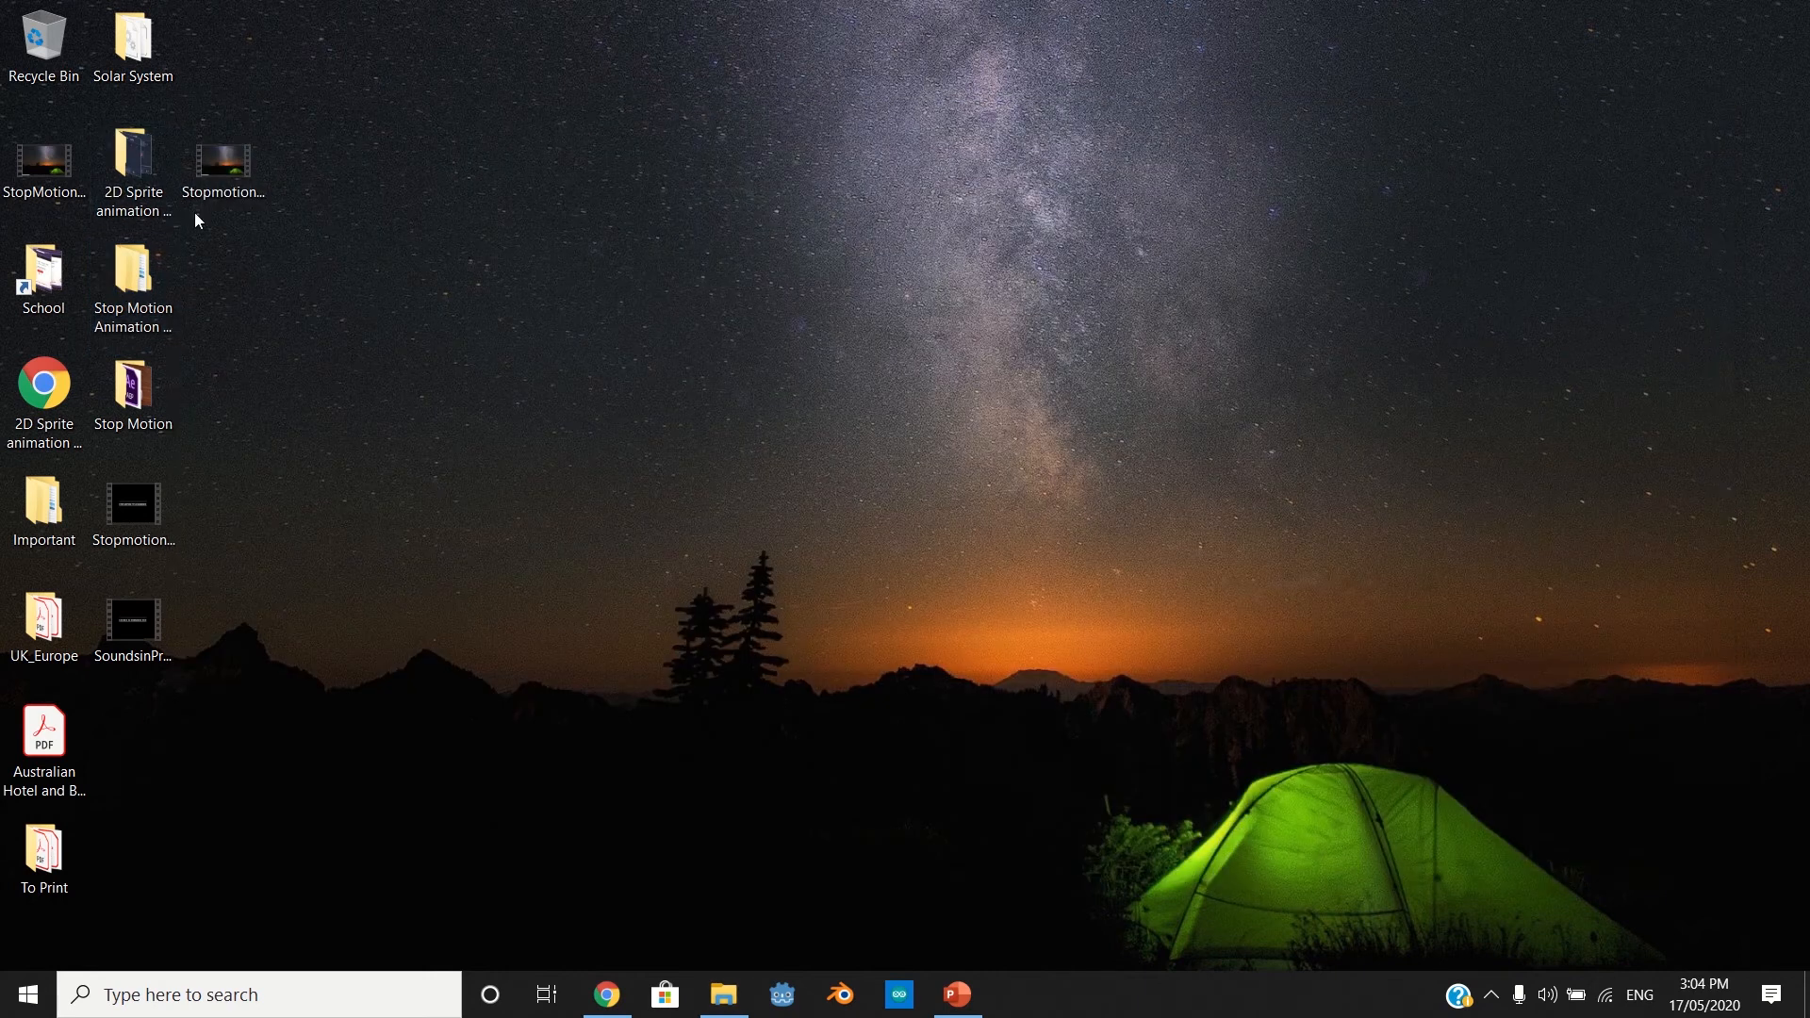
{"action": "double_click", "coordinate": [133, 386]}
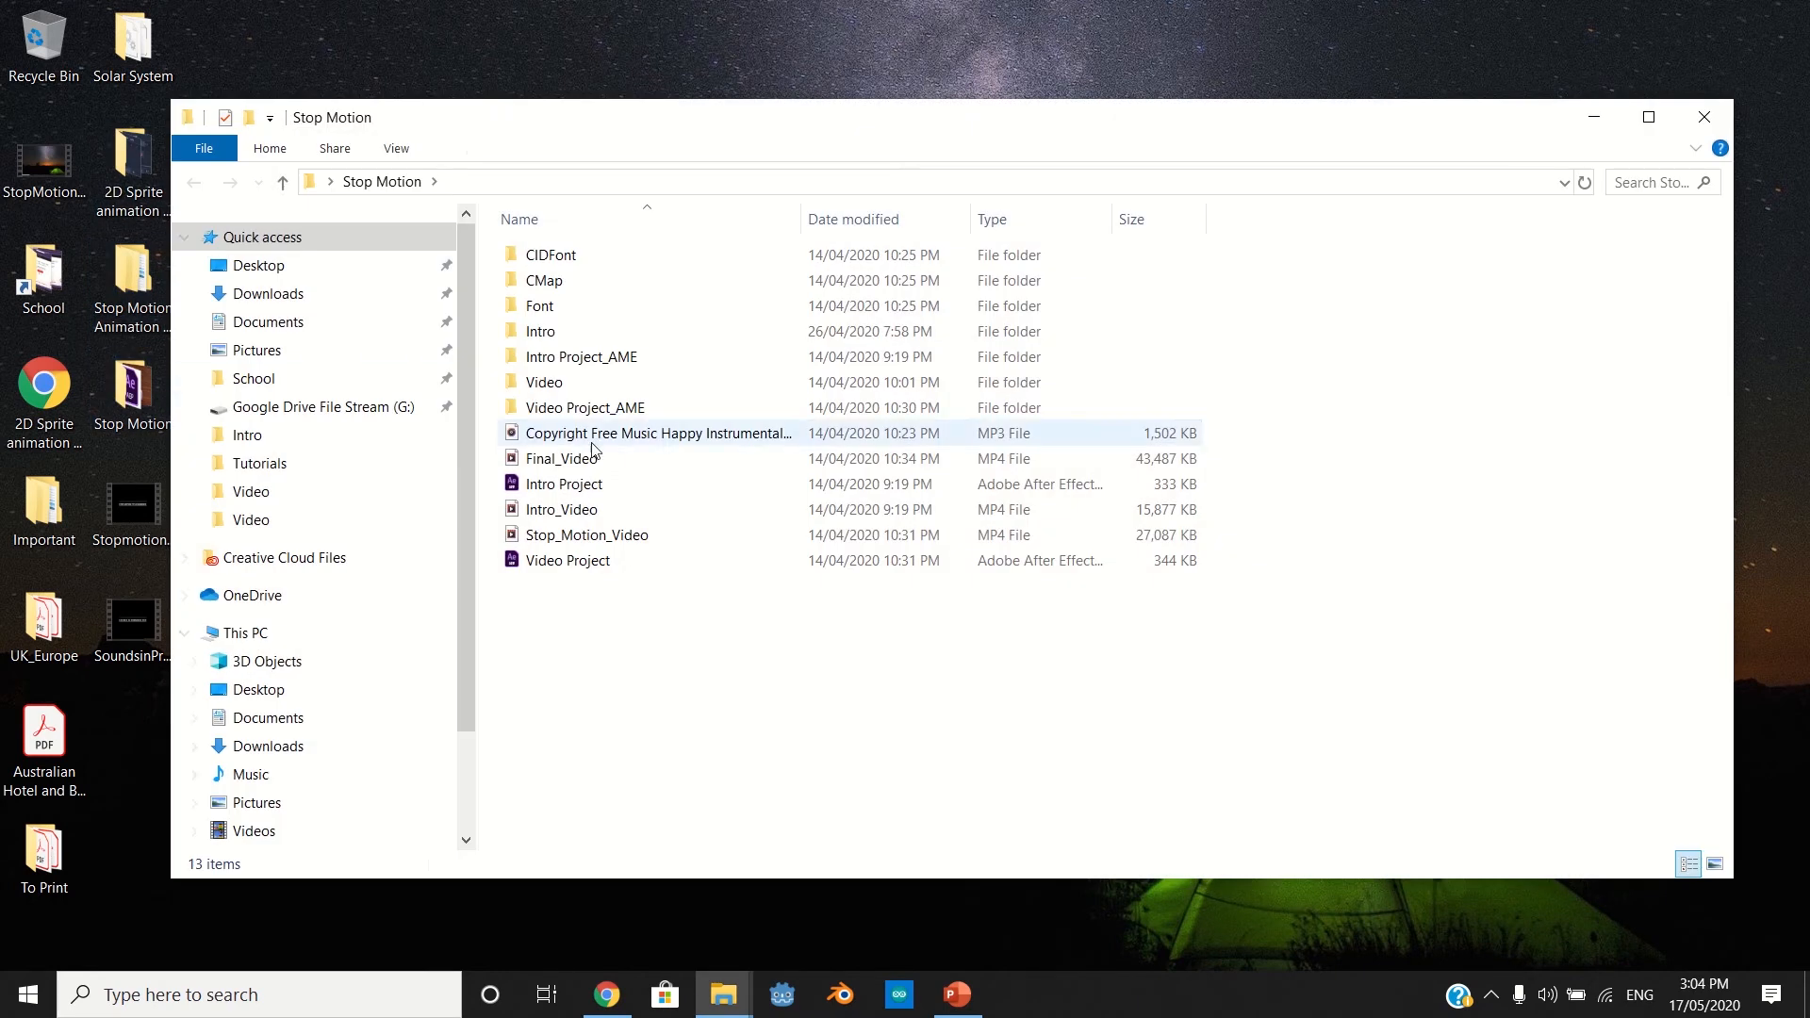
{"action": "left_click", "coordinate": [614, 437]}
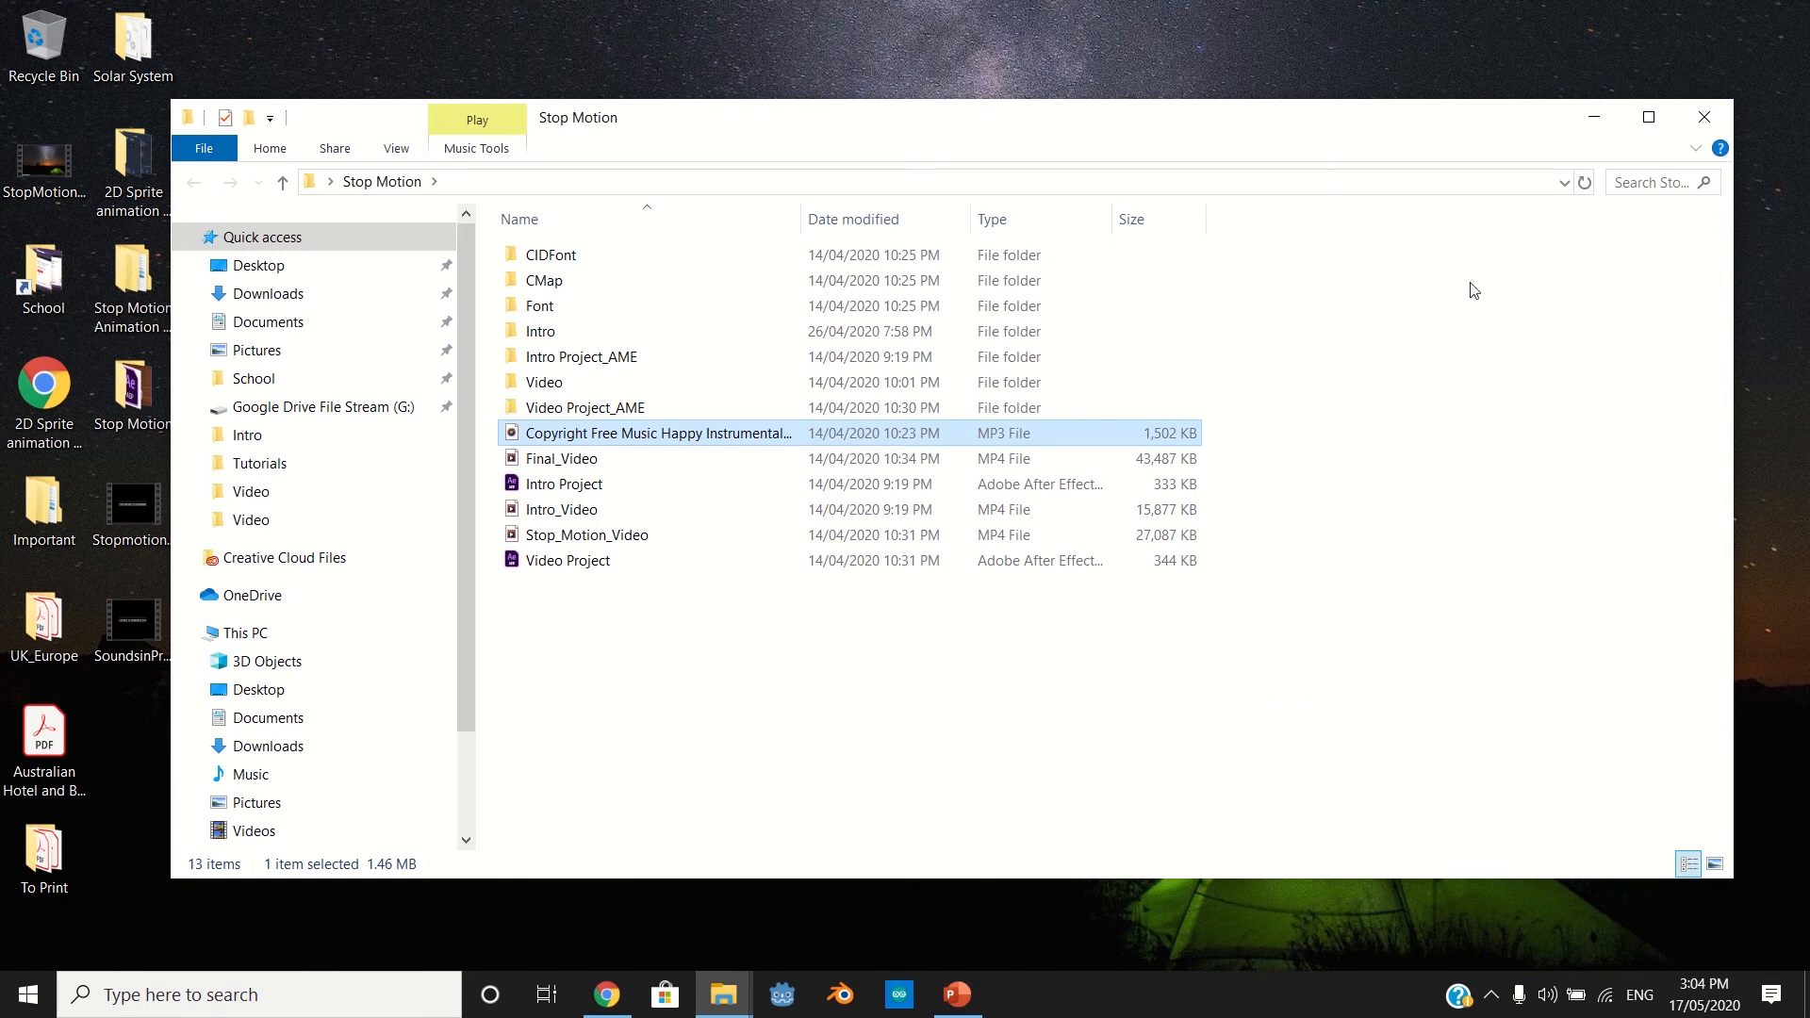
{"action": "left_click", "coordinate": [1686, 120]}
Launch Adobe Premiere Pro, continue despite the known compatibility issues, and open the recent Stop Motion Video project.
{"action": "left_click", "coordinate": [26, 994]}
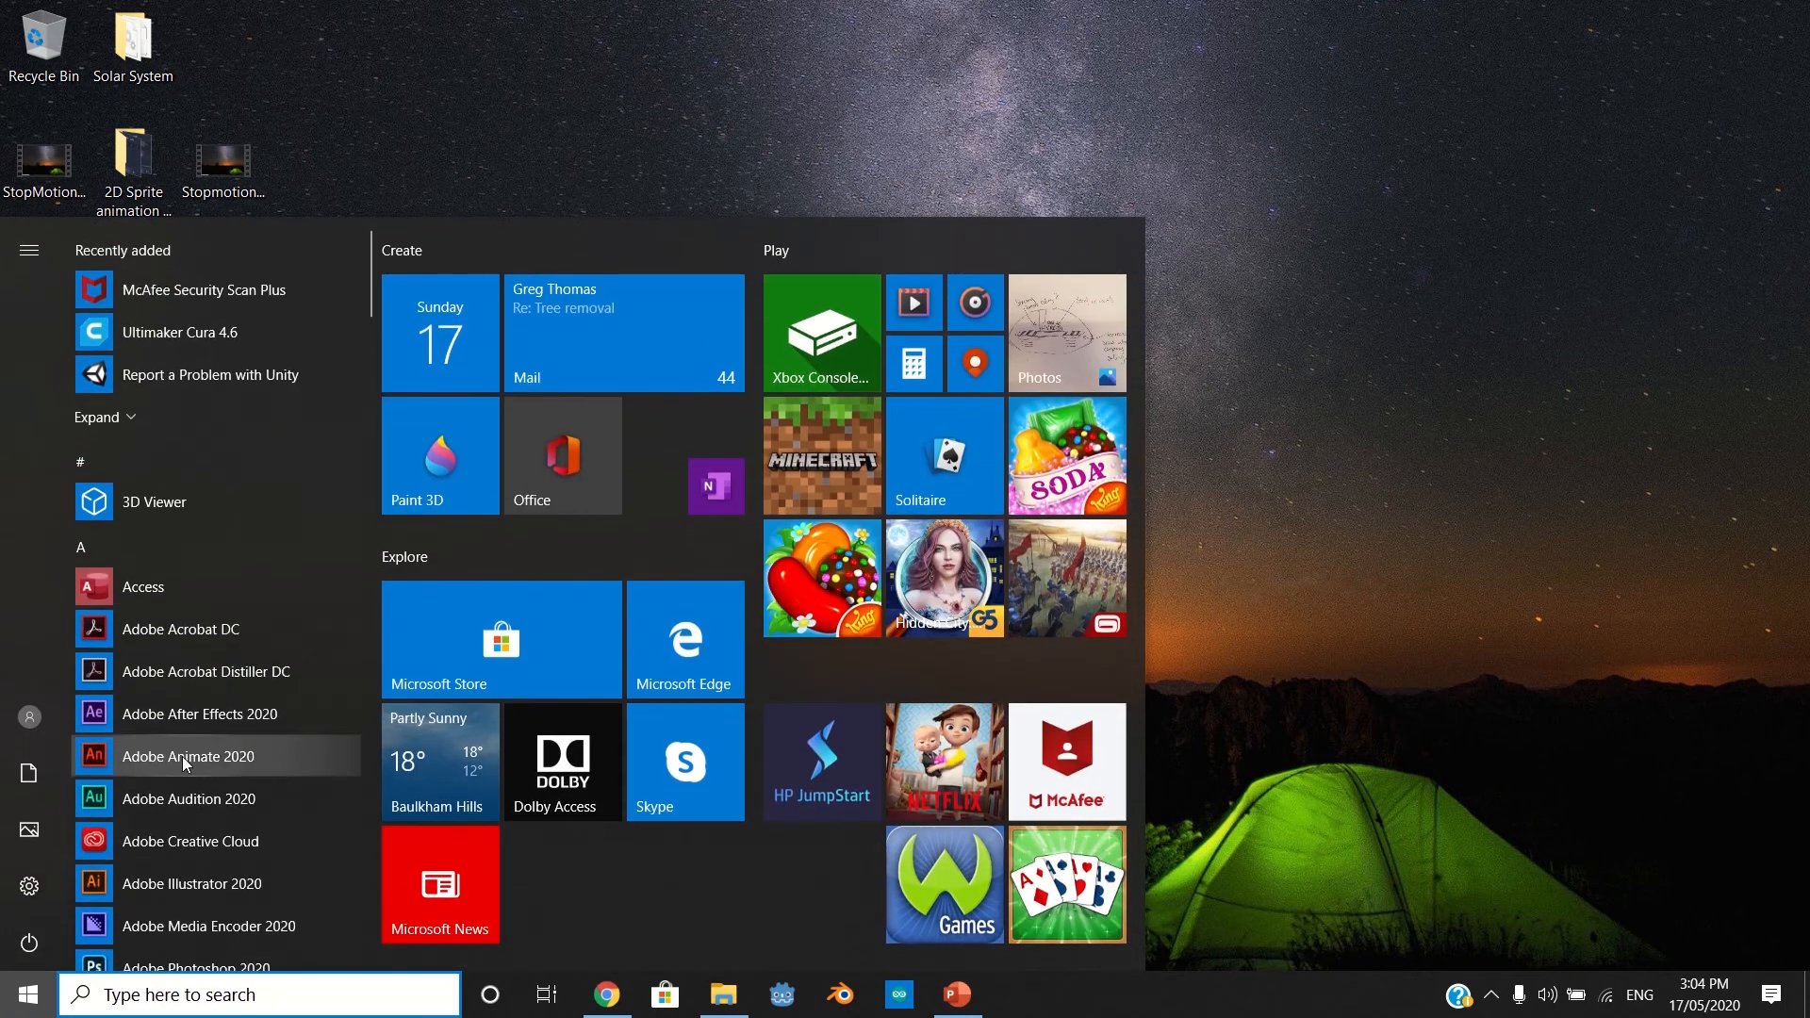
{"action": "scroll", "coordinate": [183, 756], "scroll_direction": "down", "scroll_amount": 3}
{"action": "left_click", "coordinate": [194, 793]}
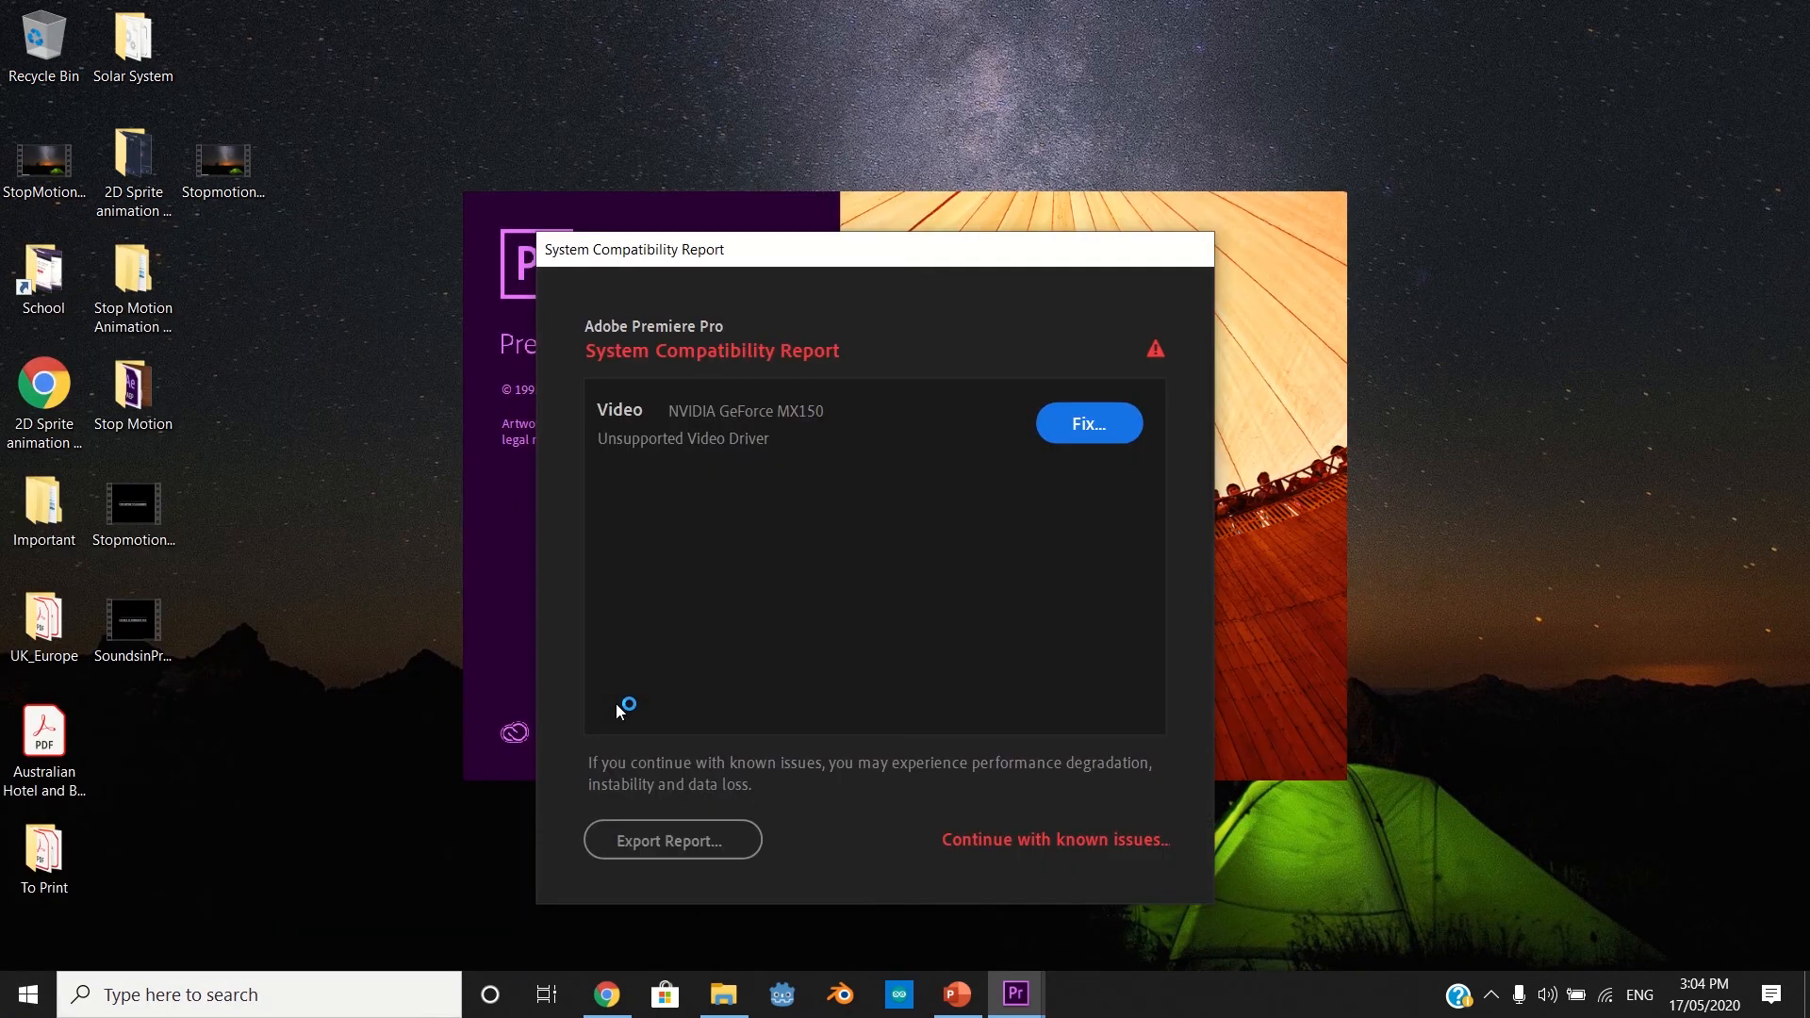
{"action": "left_click", "coordinate": [989, 840]}
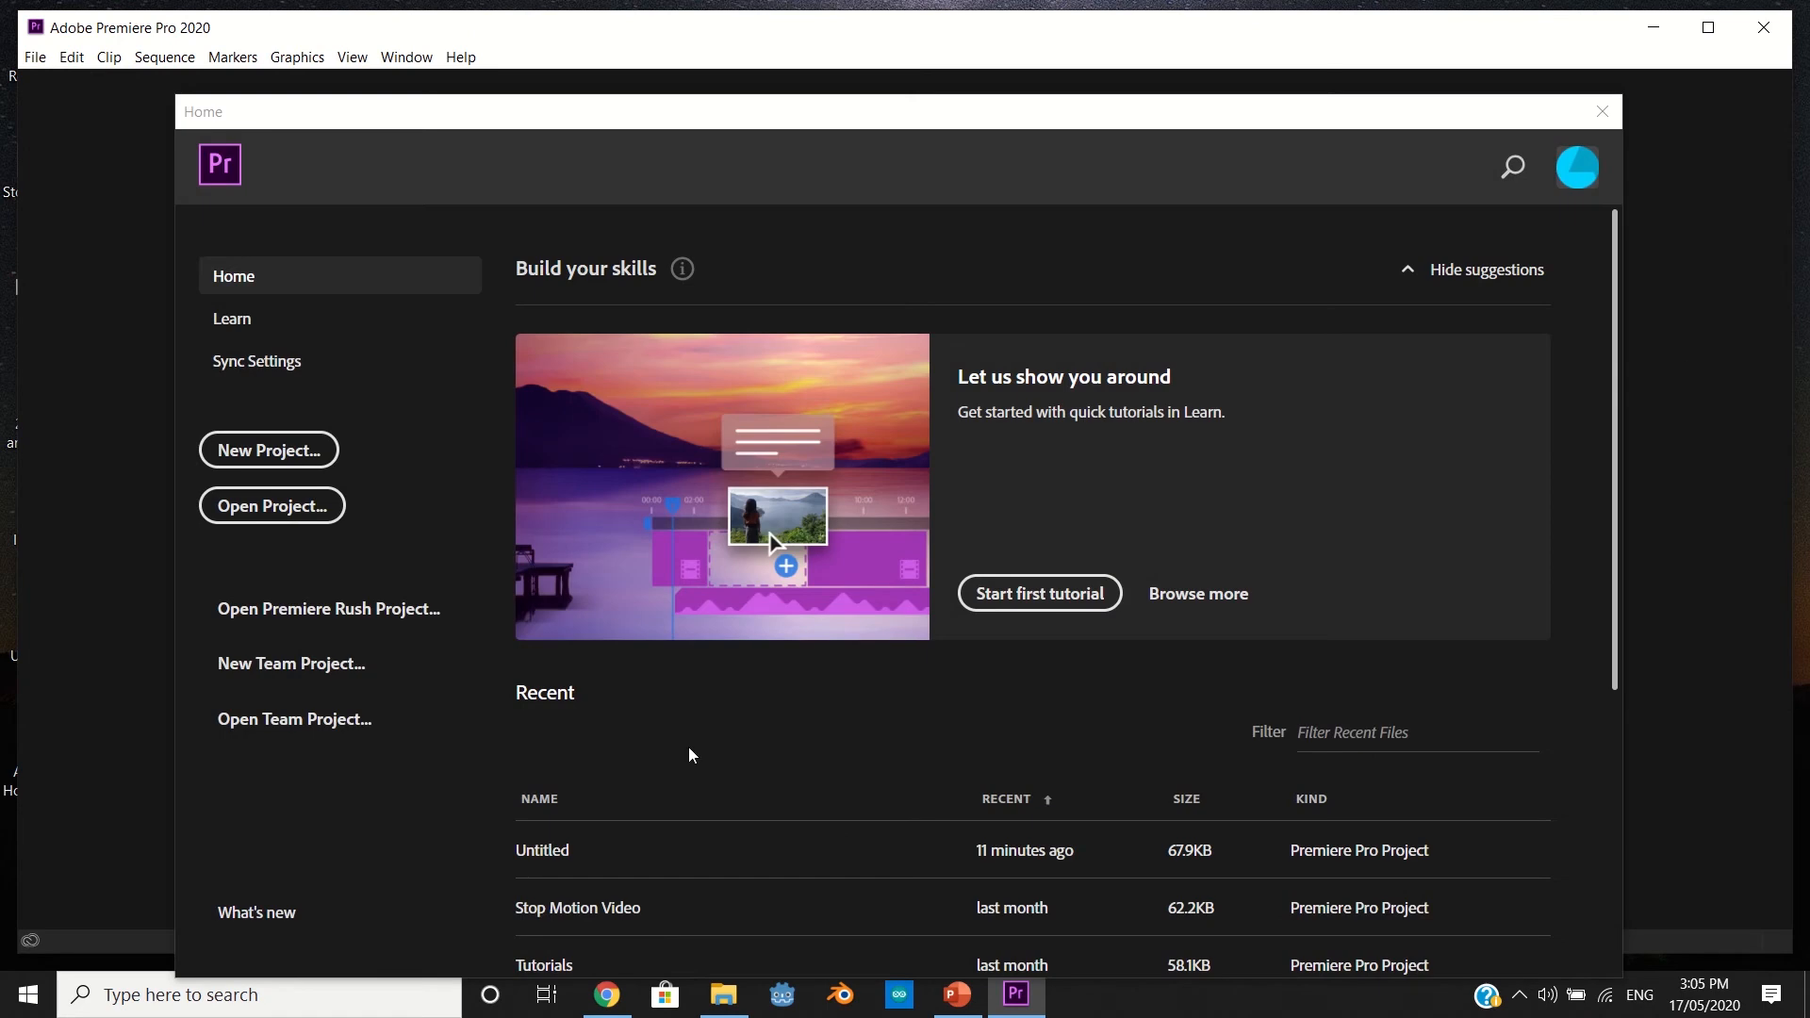
{"action": "scroll", "coordinate": [707, 812], "scroll_direction": "down", "scroll_amount": 1}
{"action": "left_click", "coordinate": [685, 794]}
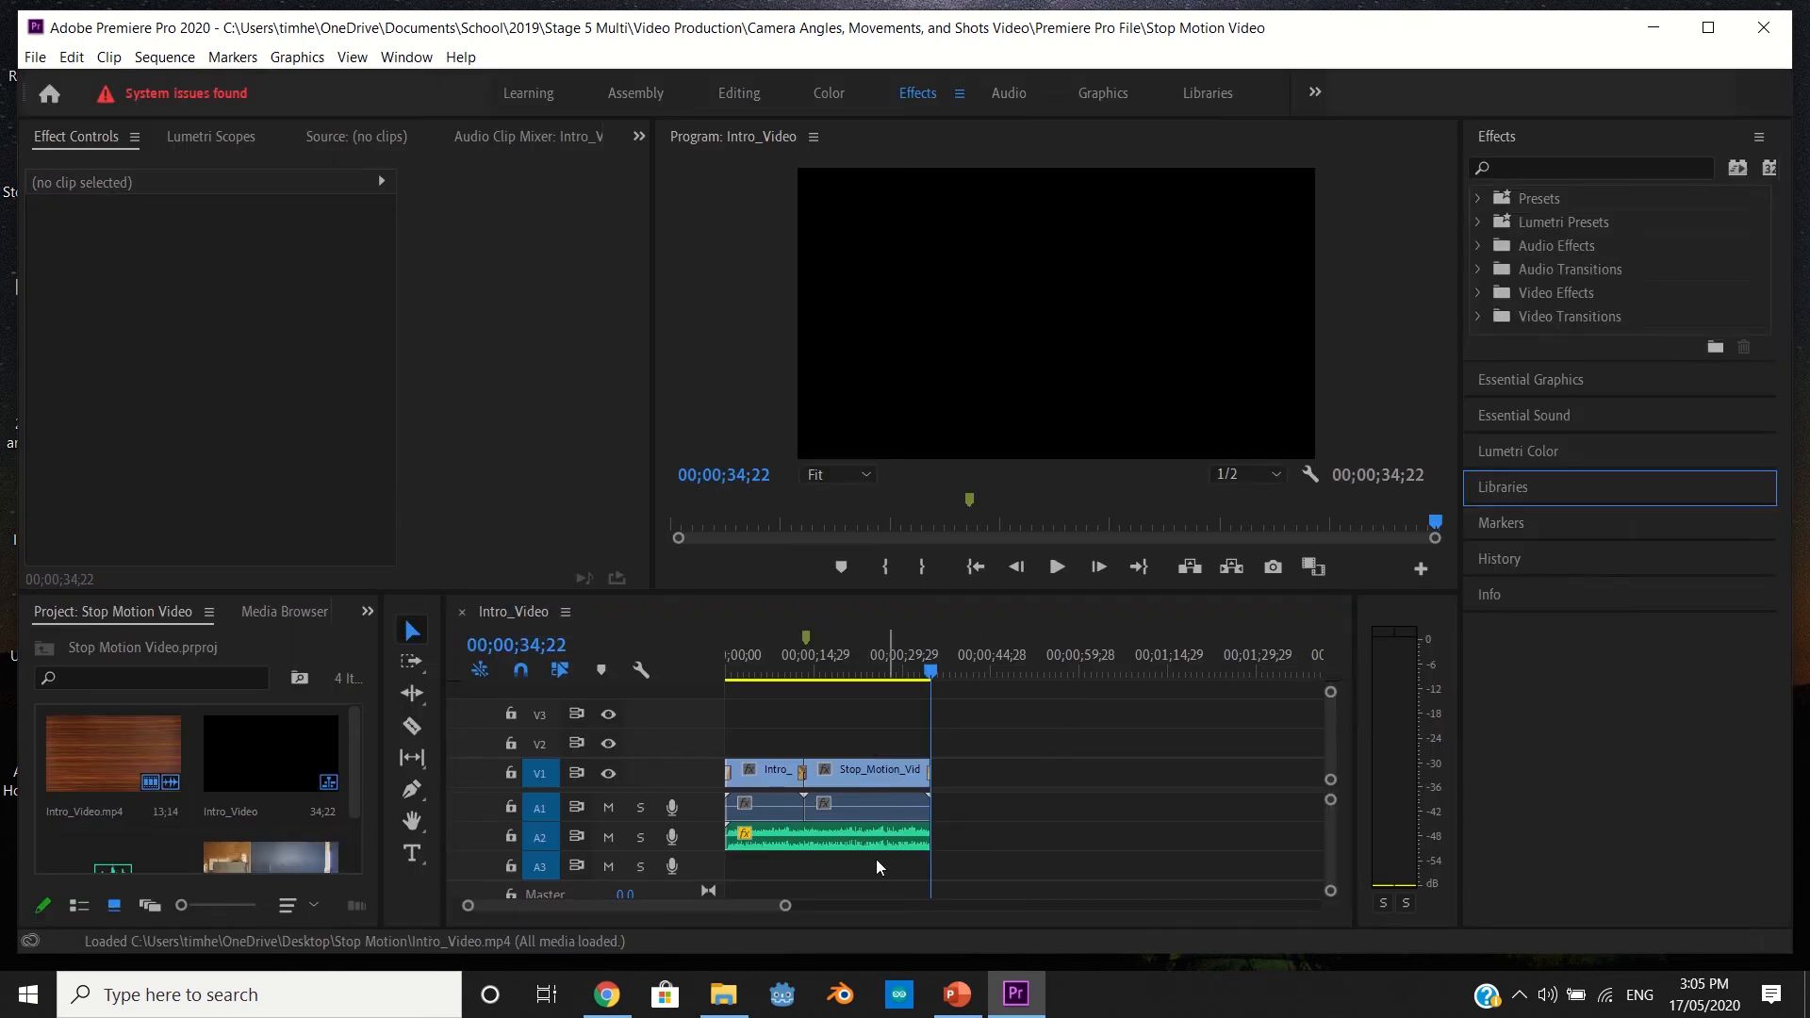
Delete the music clip from audio track A2 and return the playhead to the sequence start.
{"action": "left_click", "coordinate": [830, 830]}
{"action": "key", "text": "Delete"}
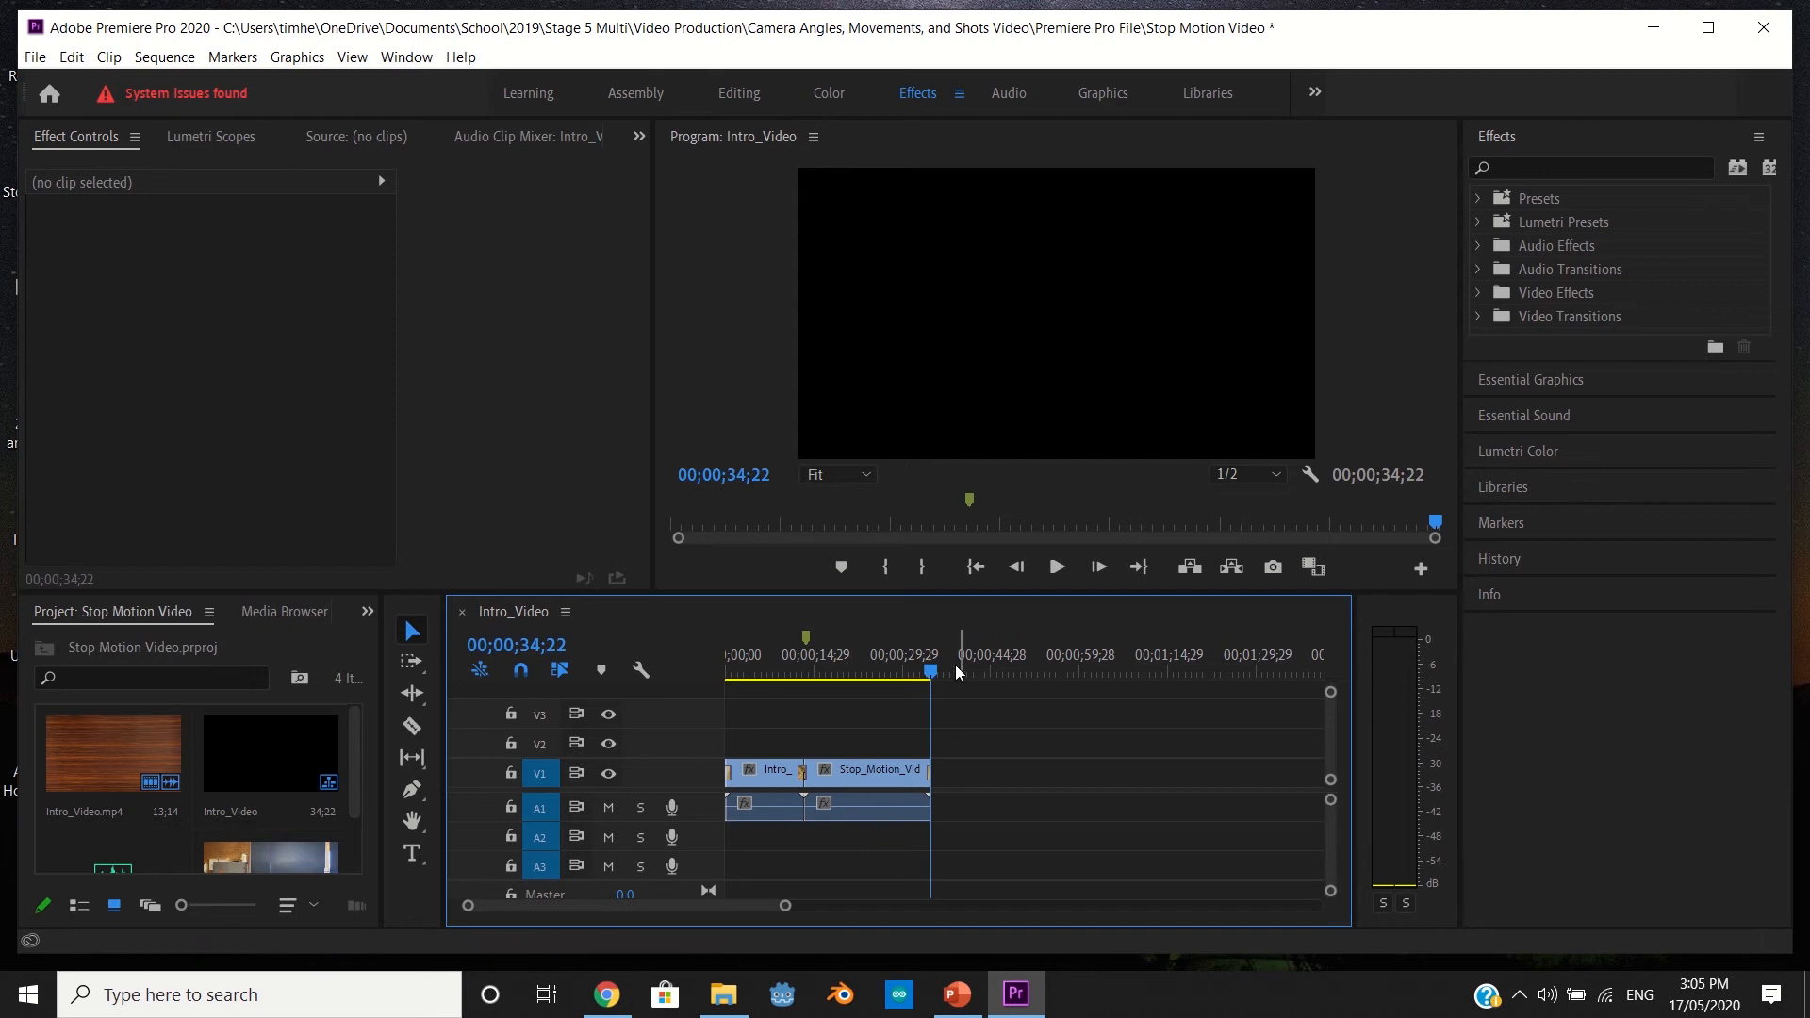
{"action": "left_click_drag", "start_coordinate": [931, 679], "coordinate": [726, 679]}
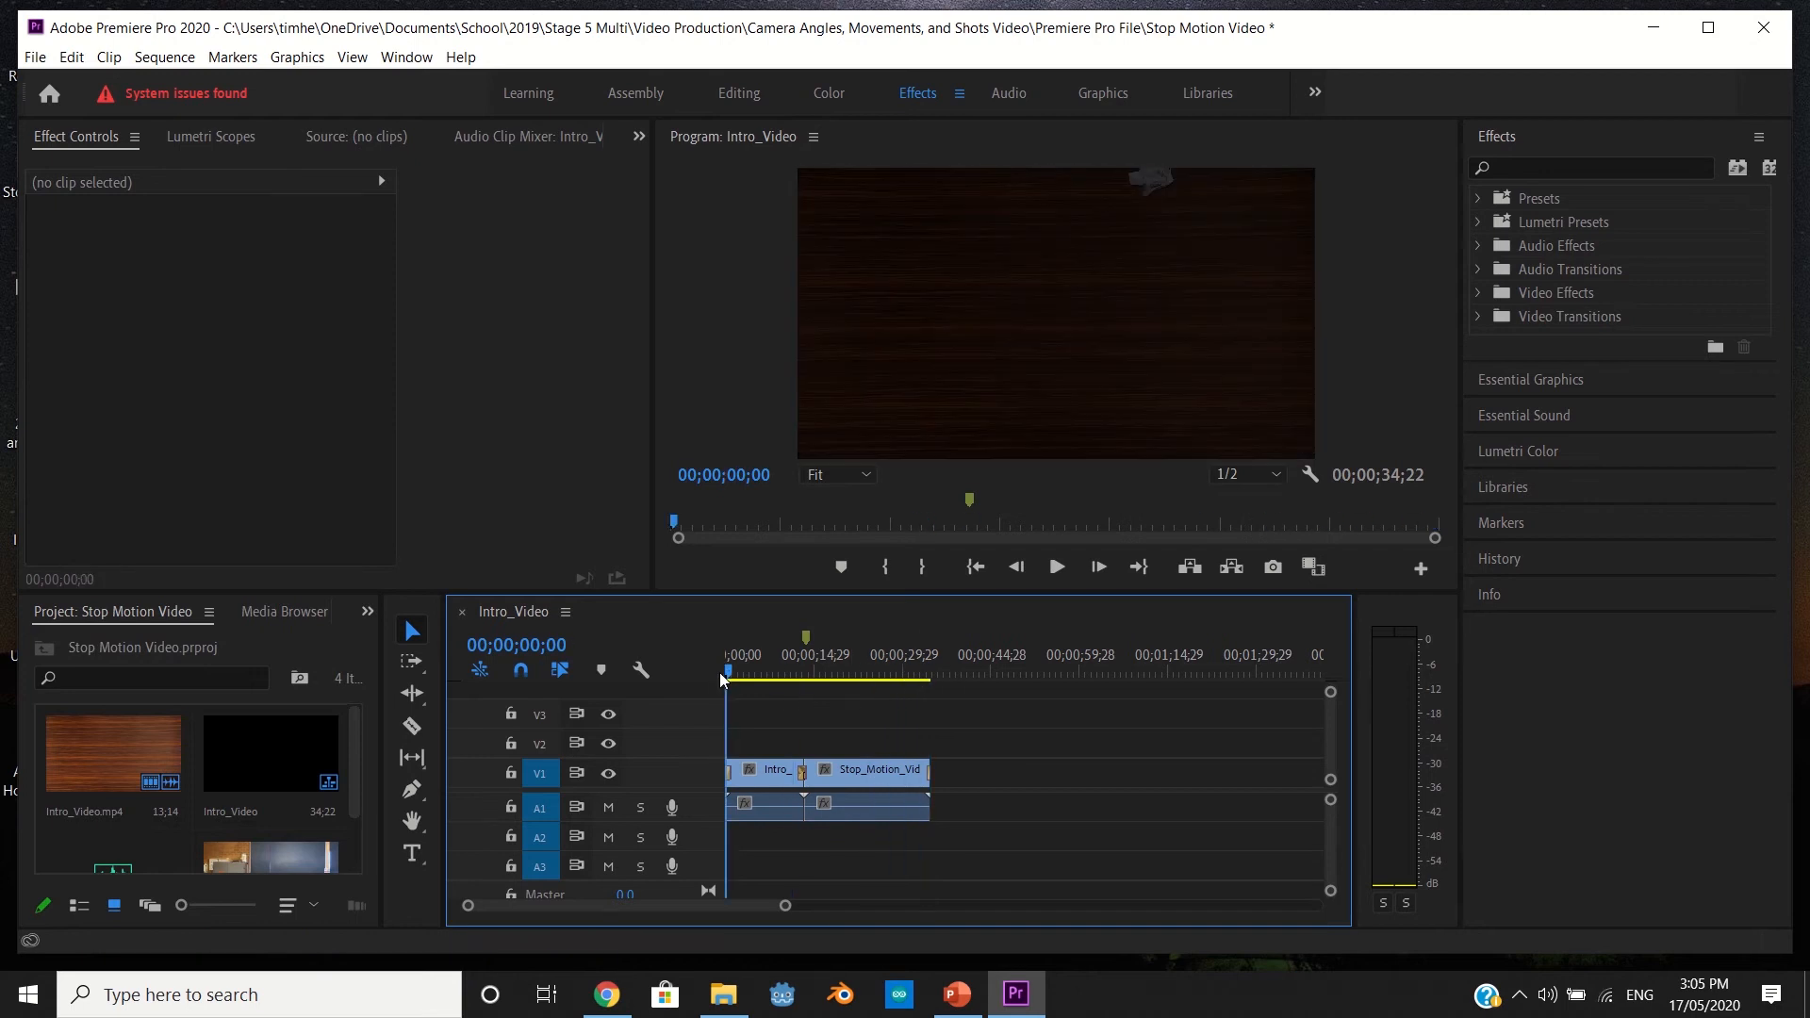
Play and scrub through the intro and stop motion clips, returning the playhead to the sequence start.
{"action": "key", "text": "space"}
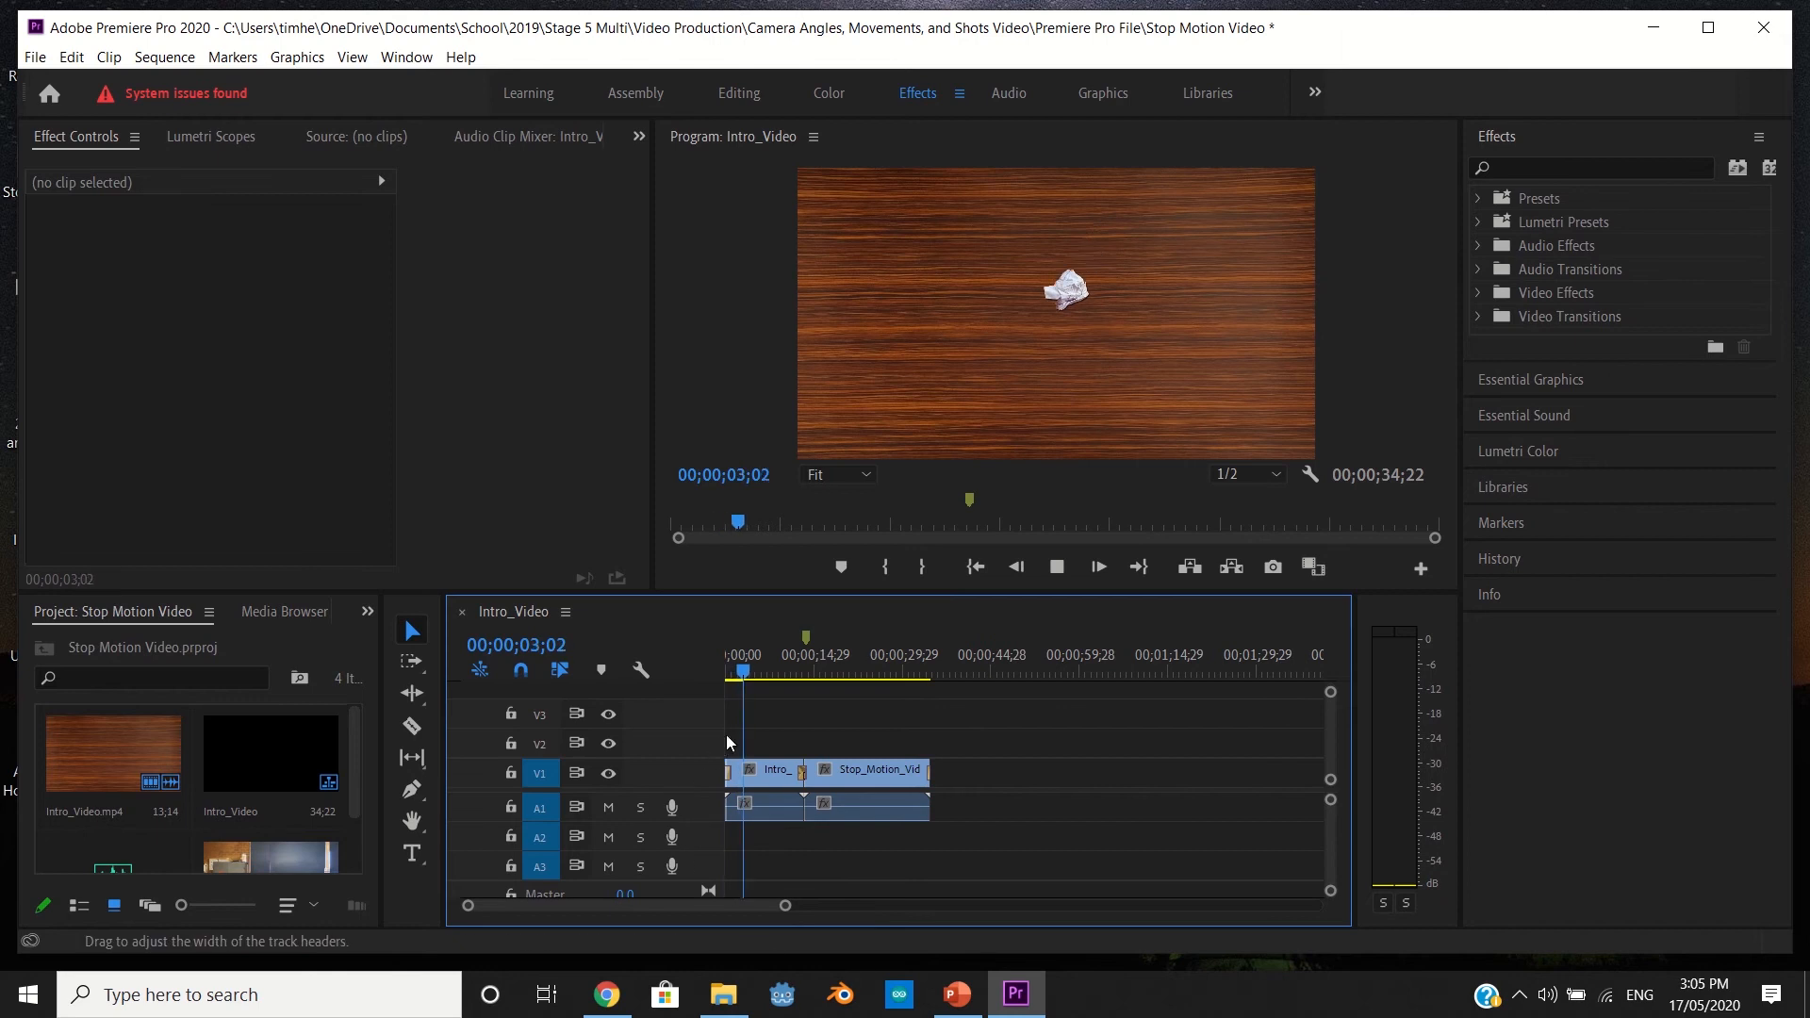
{"action": "left_click", "coordinate": [826, 676]}
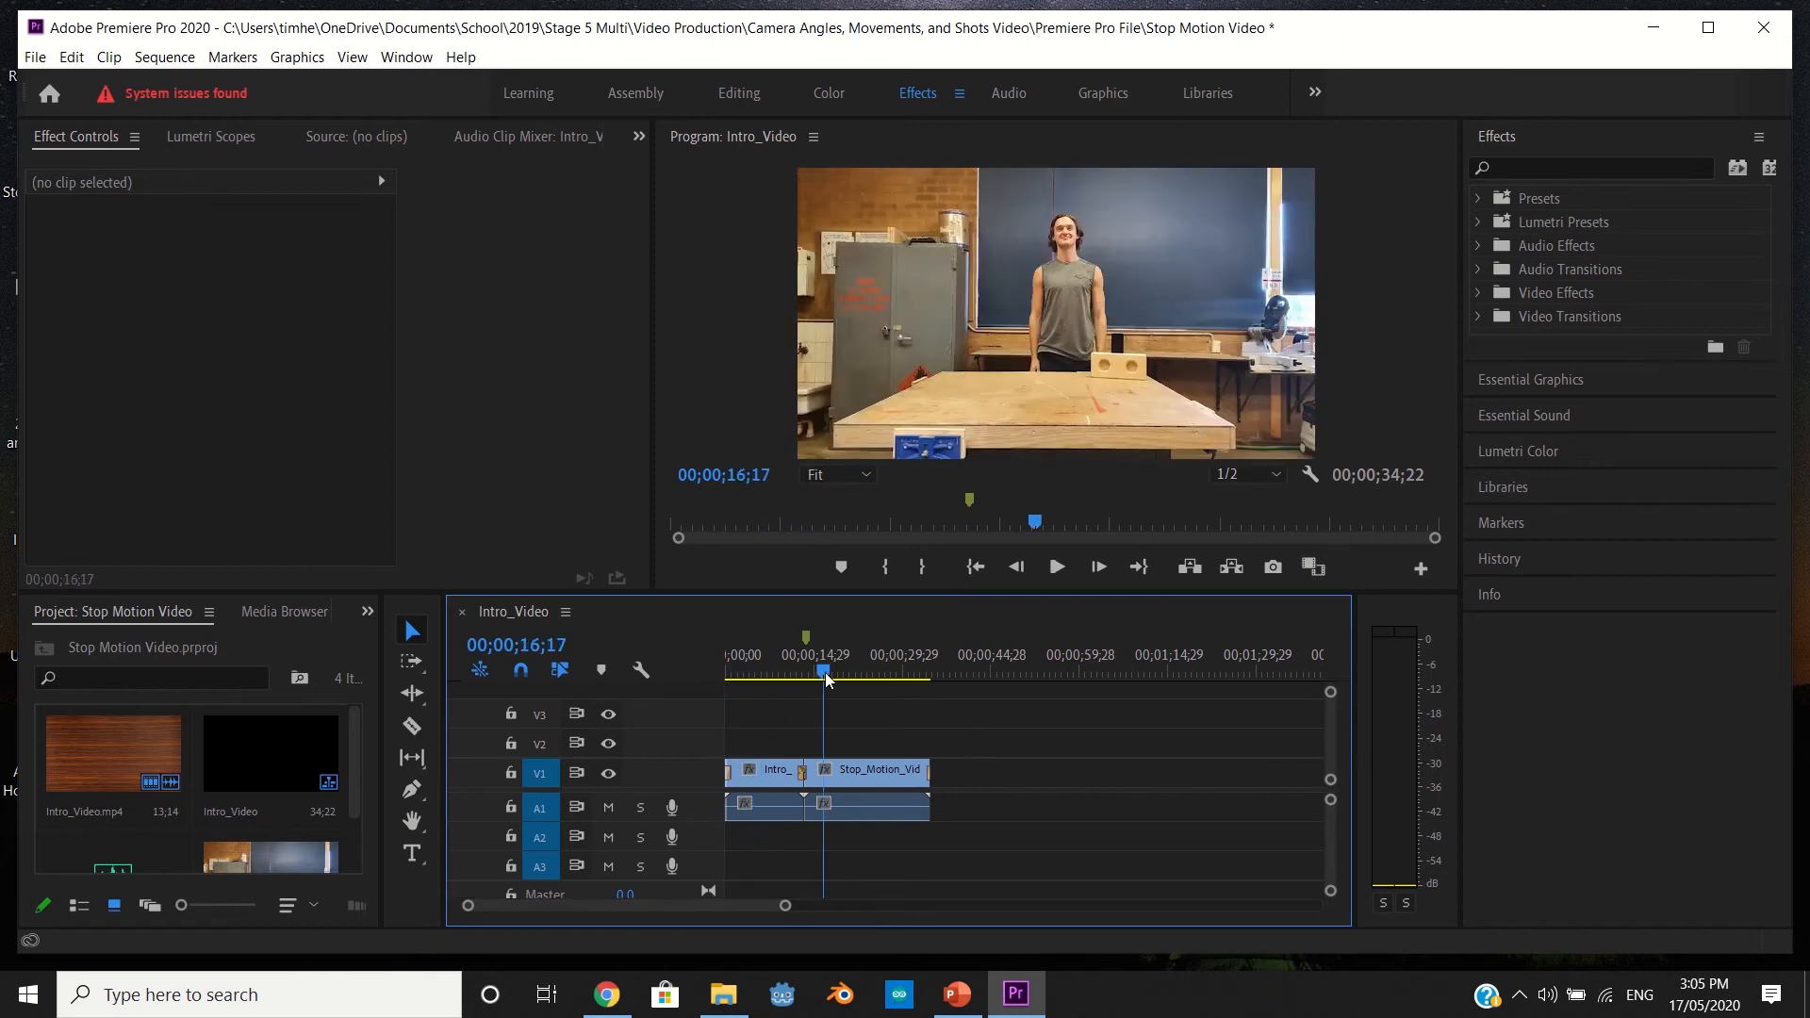
{"action": "left_click", "coordinate": [770, 673]}
{"action": "left_click", "coordinate": [853, 673]}
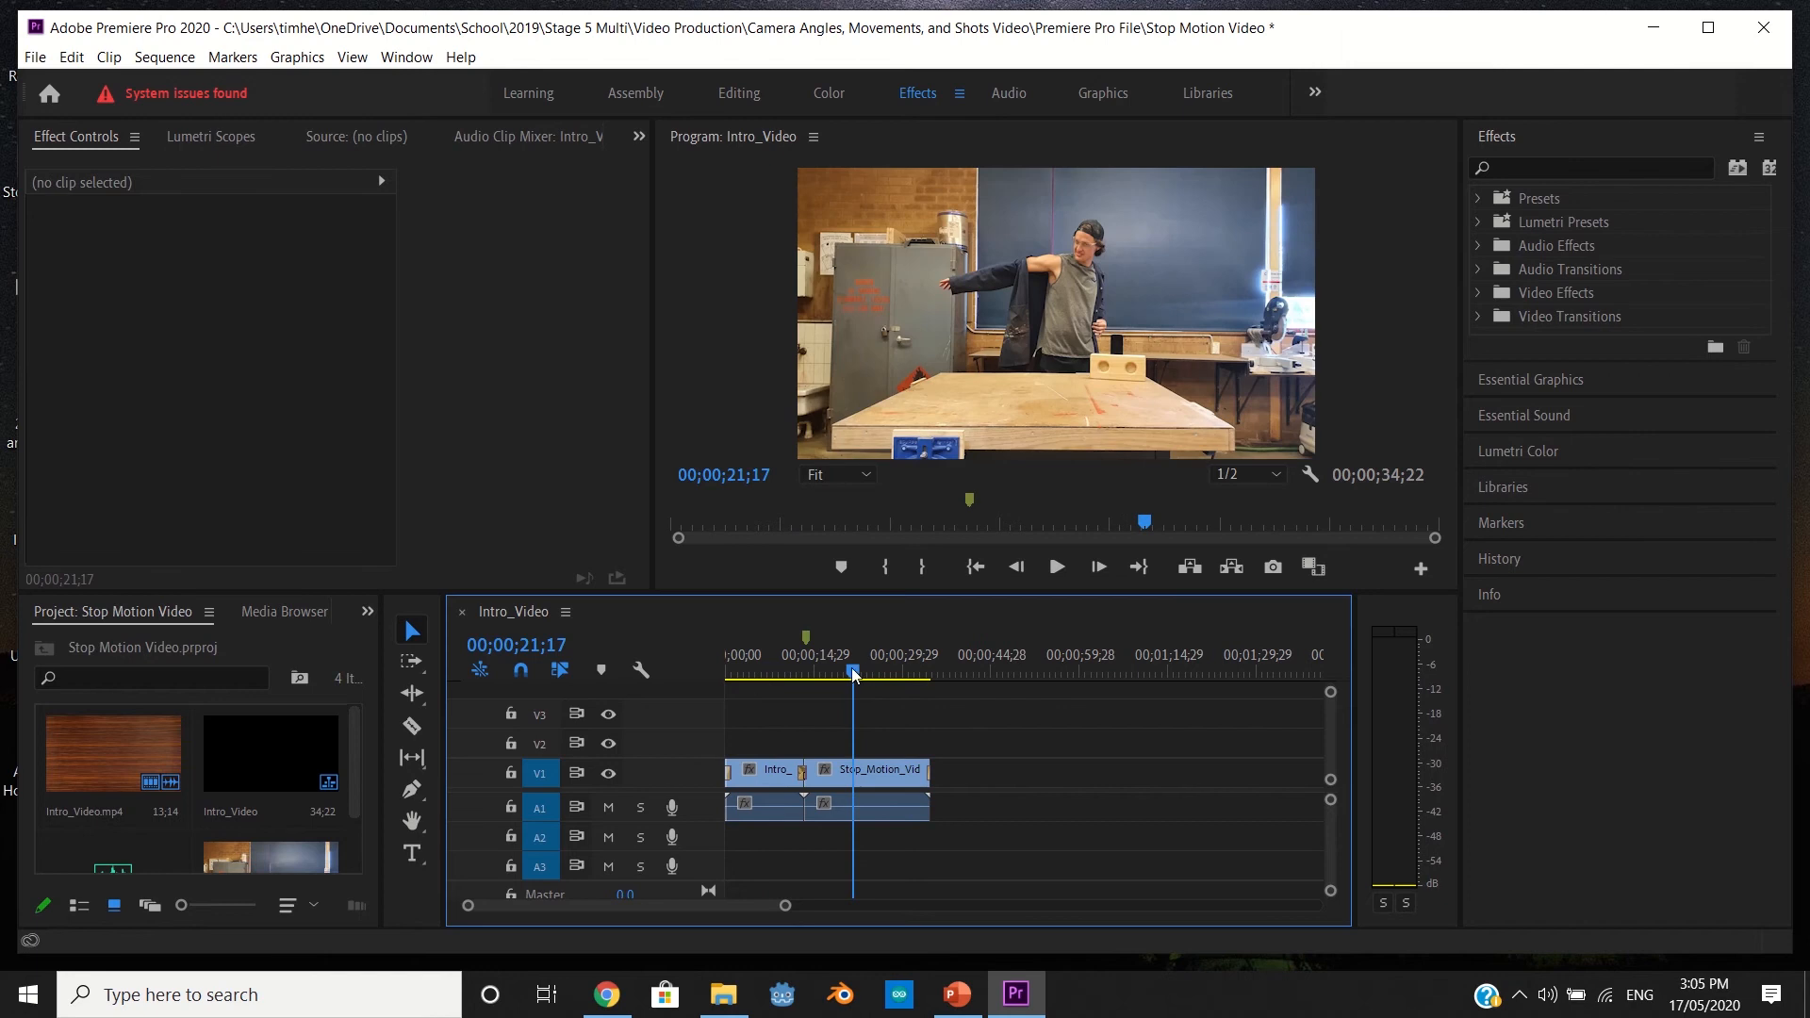
{"action": "left_click_drag", "start_coordinate": [903, 677], "coordinate": [988, 675]}
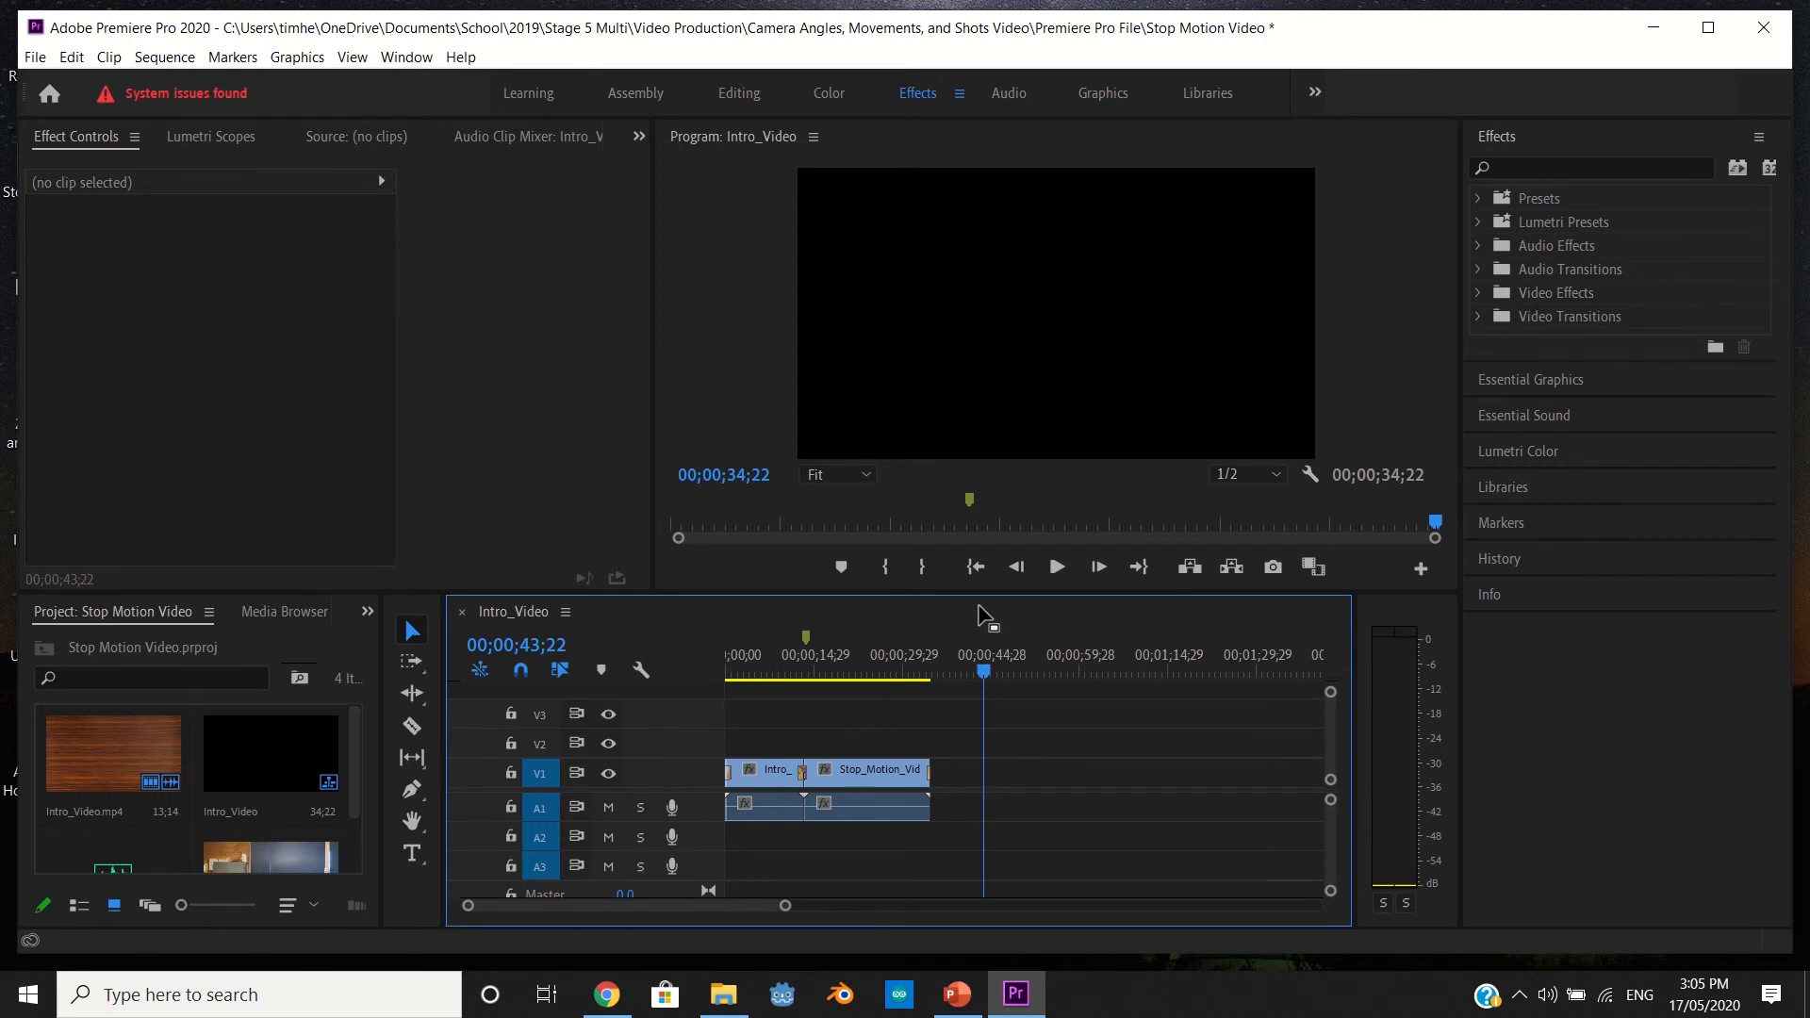
{"action": "left_click_drag", "start_coordinate": [984, 675], "coordinate": [558, 685]}
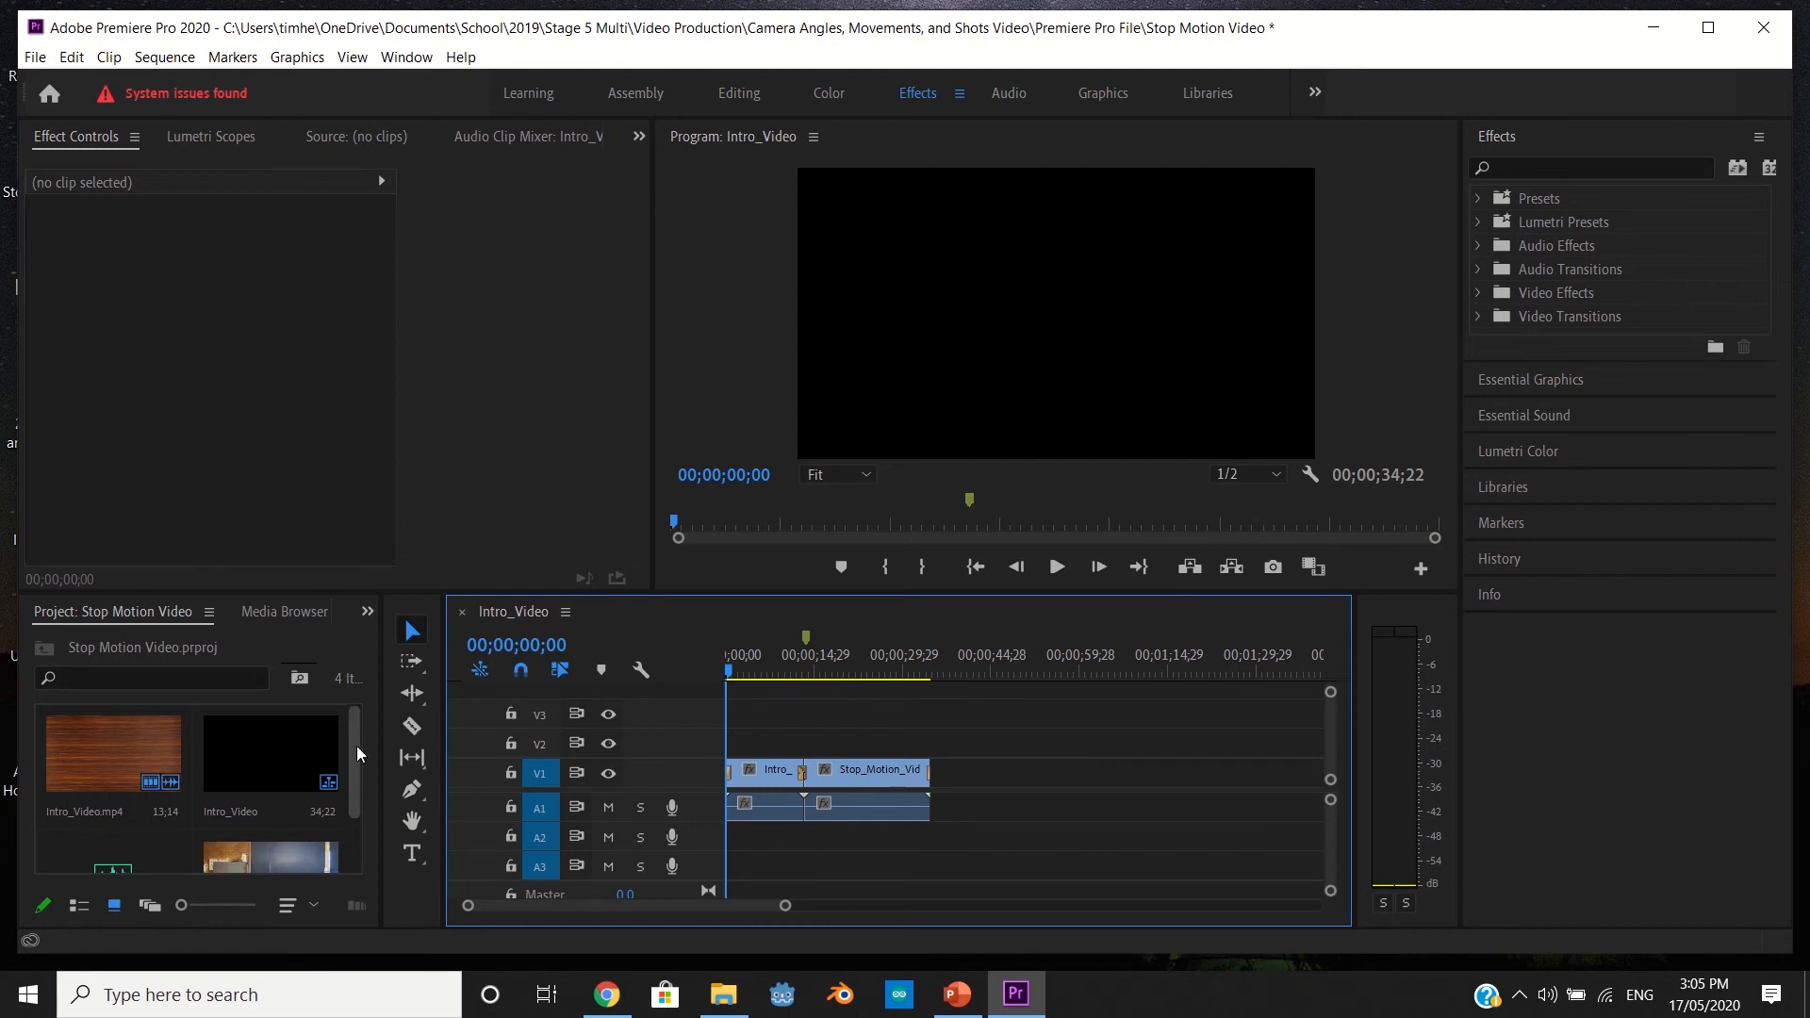
Maximize the Premiere Pro window and delete the music file from the project's media.
{"action": "scroll", "coordinate": [357, 752], "scroll_direction": "down", "scroll_amount": 2}
{"action": "scroll", "coordinate": [357, 751], "scroll_direction": "up", "scroll_amount": 2}
{"action": "left_click", "coordinate": [1695, 35]}
{"action": "left_click", "coordinate": [132, 857]}
{"action": "key", "text": "Delete"}
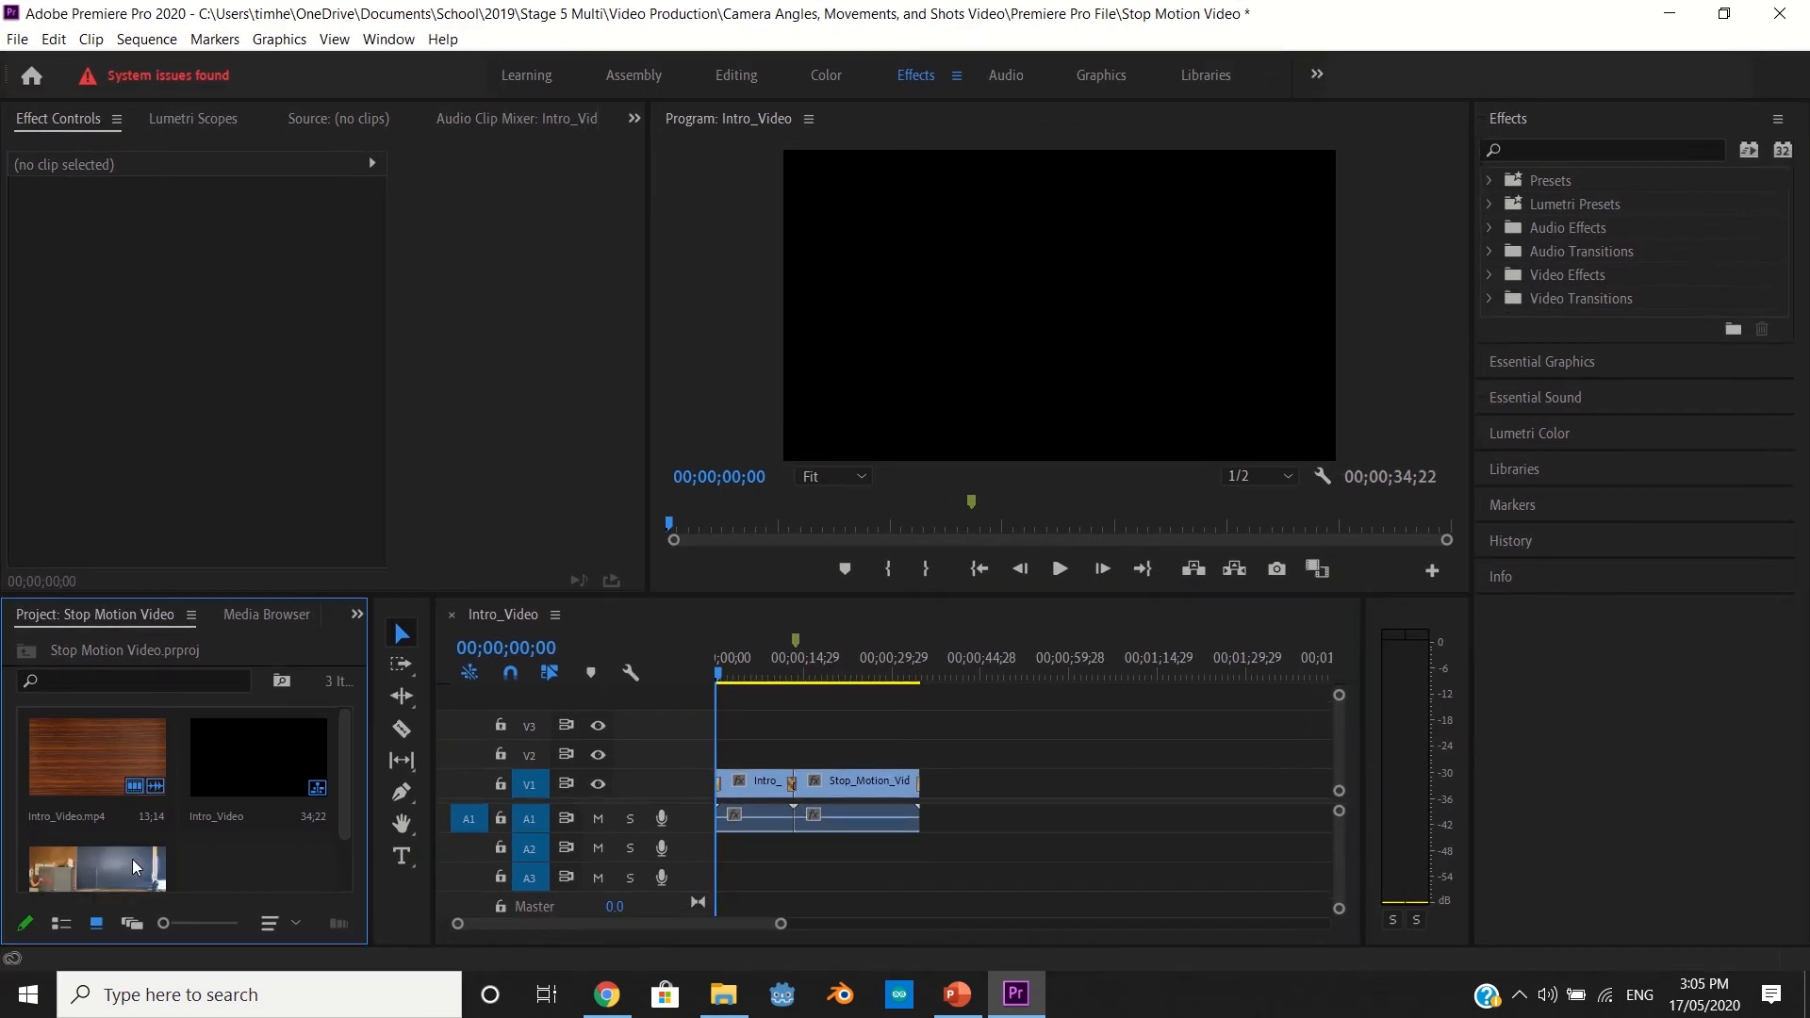
Import the Copyright Free Music Happy Instrumental MP3 from the desktop's Stop Motion folder into the project.
{"action": "scroll", "coordinate": [328, 831], "scroll_direction": "down", "scroll_amount": 1}
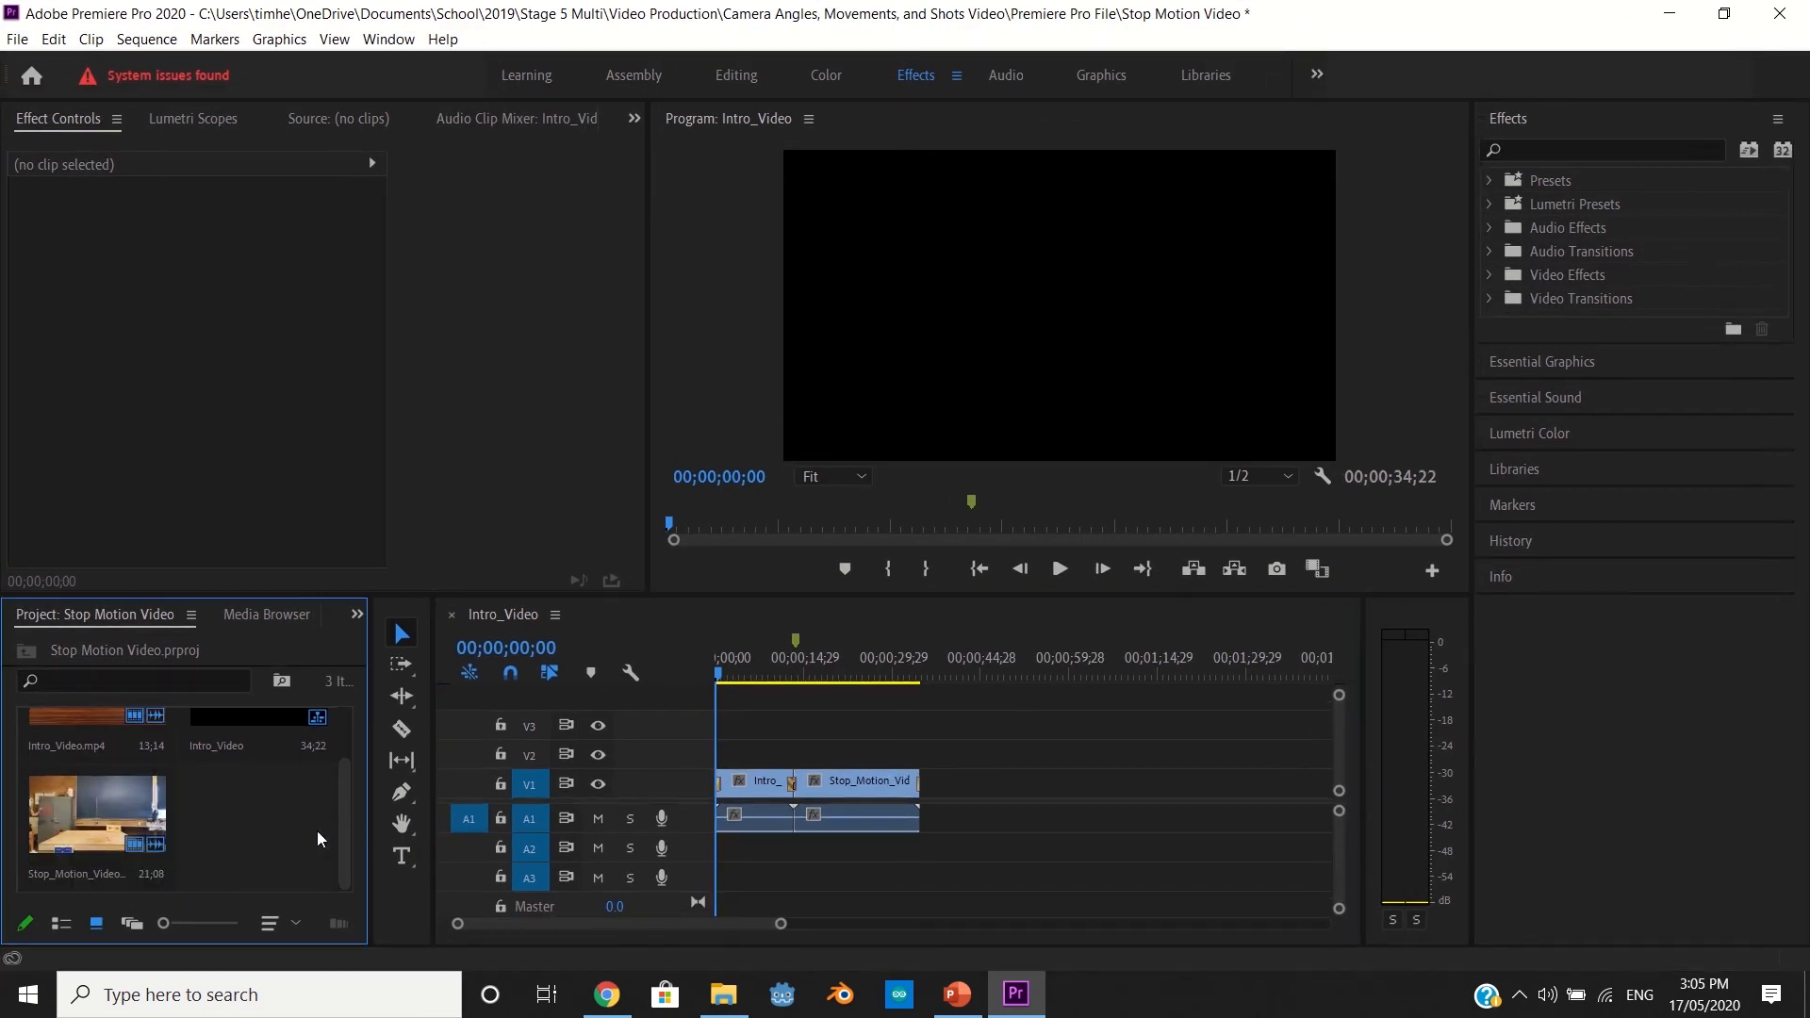
{"action": "double_click", "coordinate": [318, 832]}
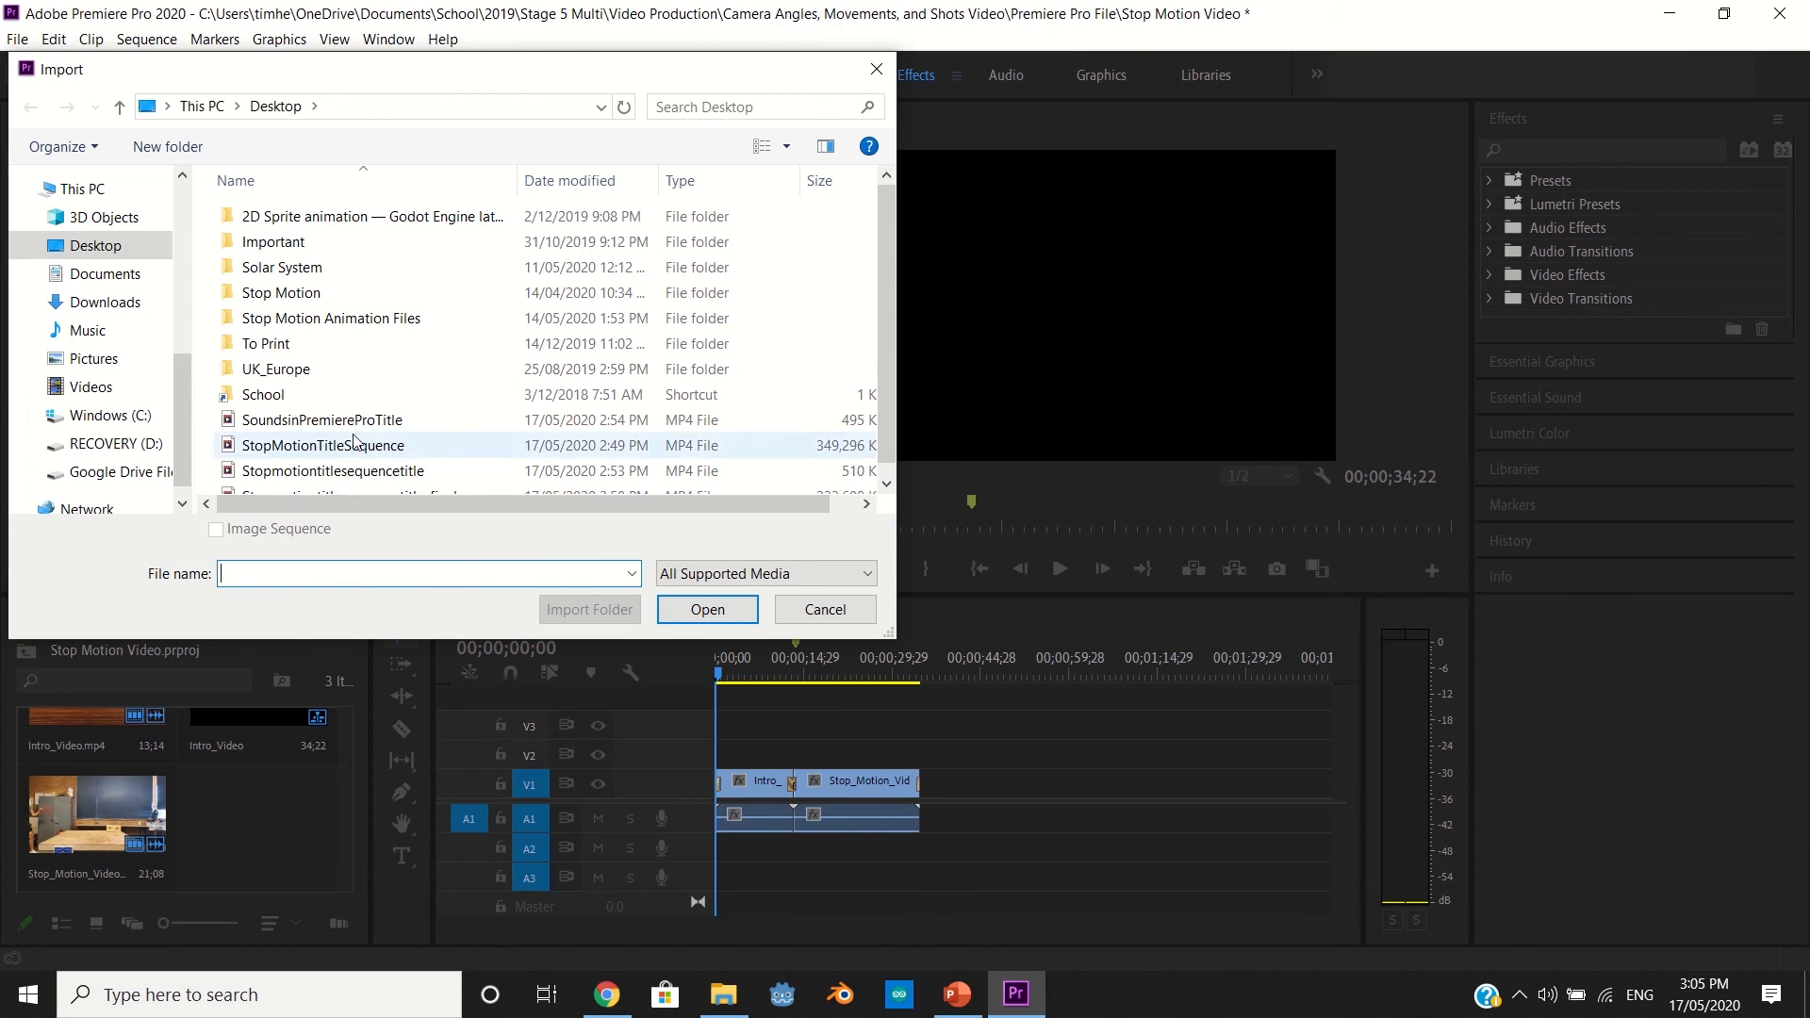
{"action": "double_click", "coordinate": [358, 293]}
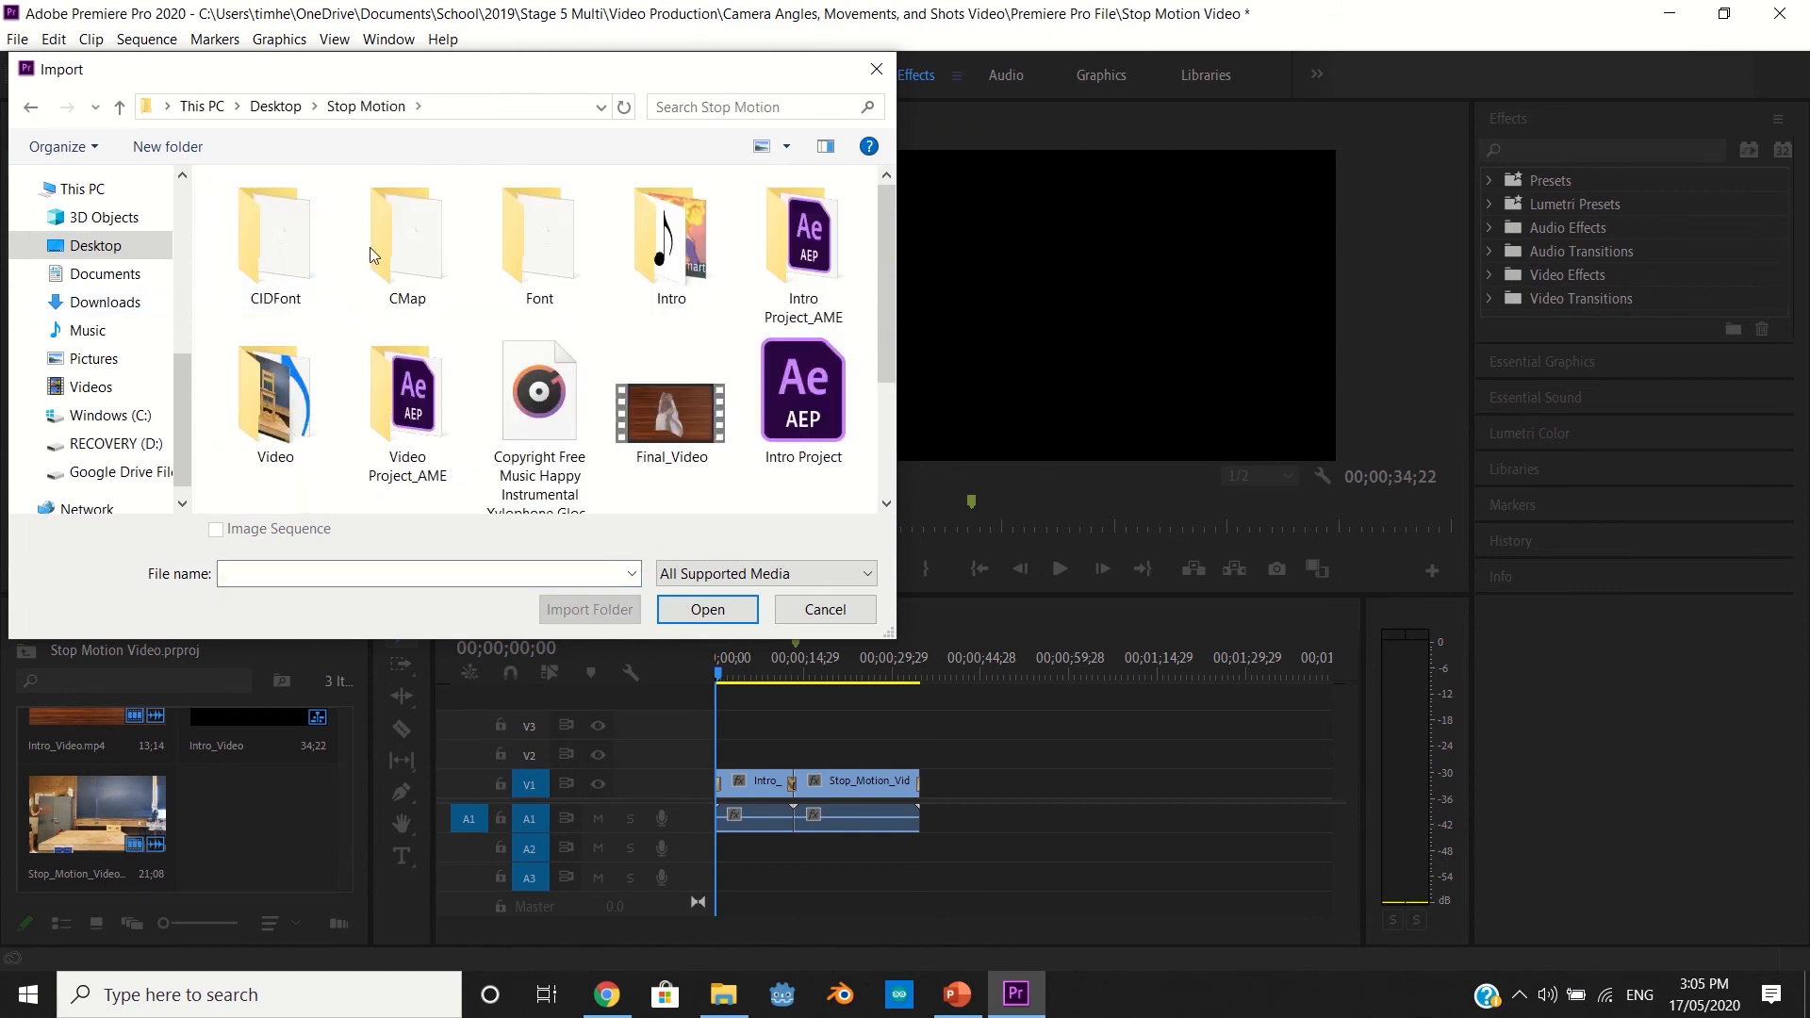
{"action": "double_click", "coordinate": [556, 420]}
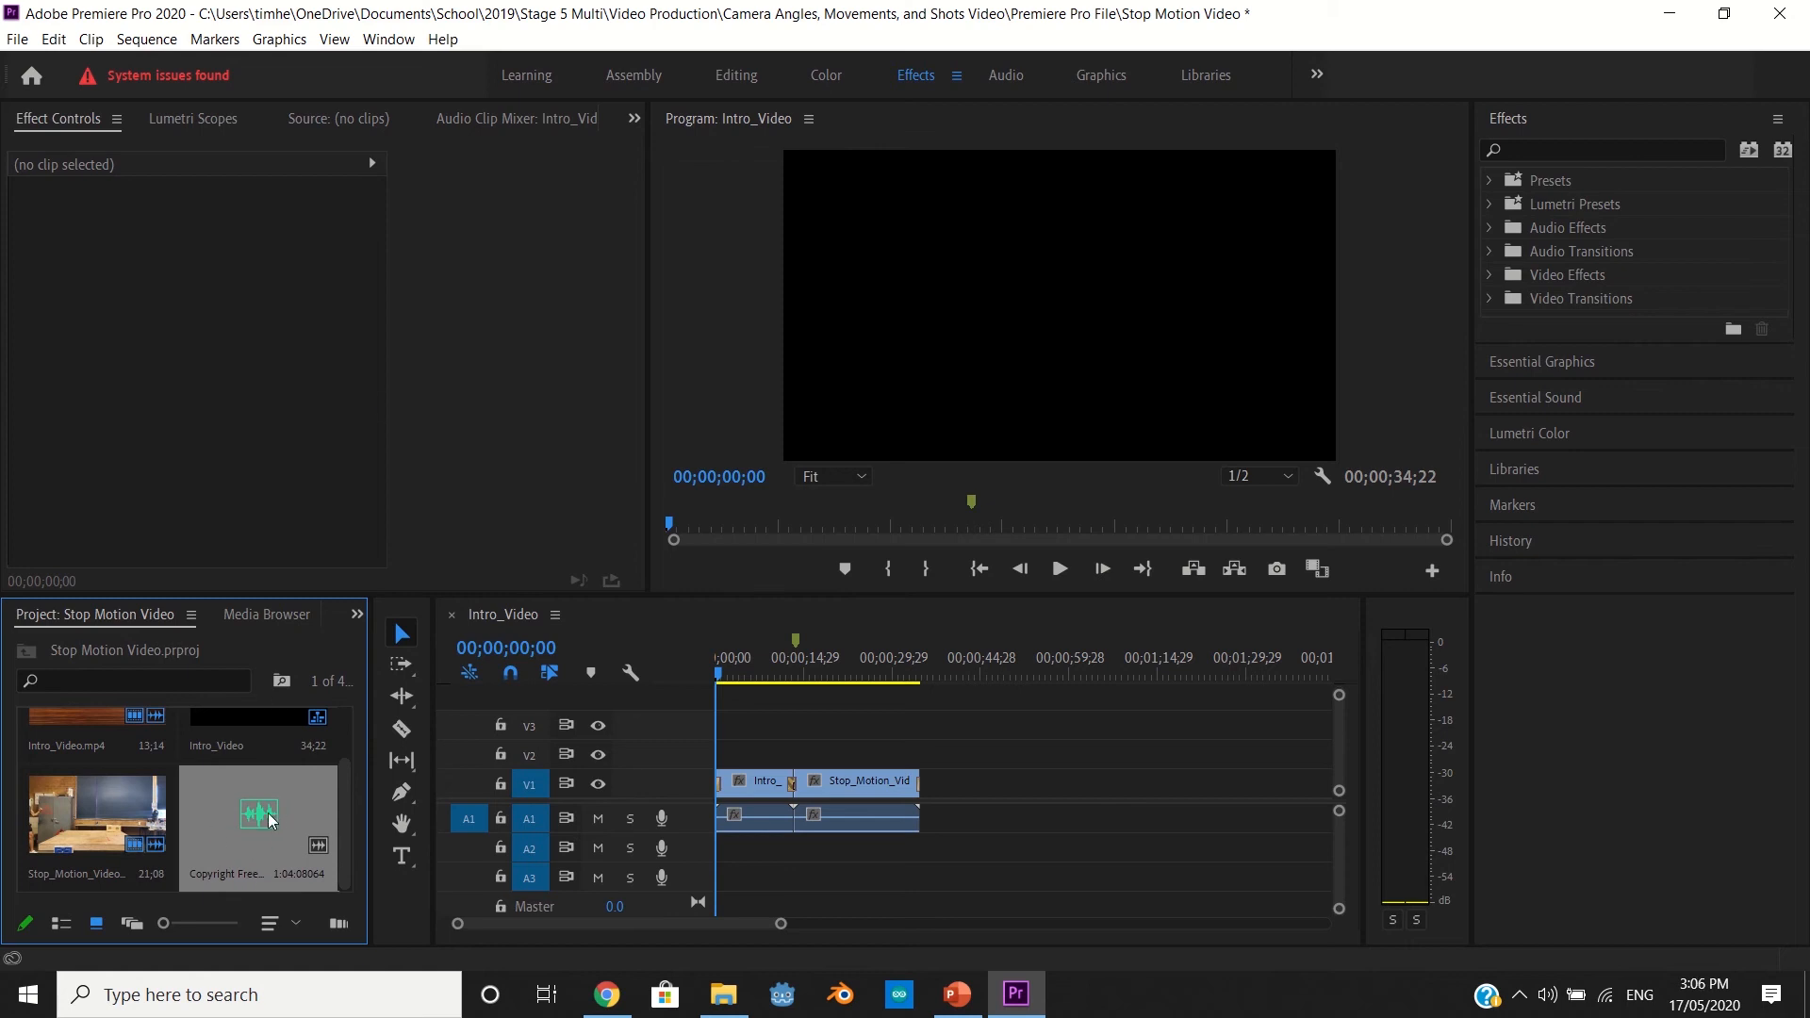
Place the music on audio track A2 at the sequence start and trim its end to match the video's end.
{"action": "left_click_drag", "start_coordinate": [256, 827], "coordinate": [709, 848]}
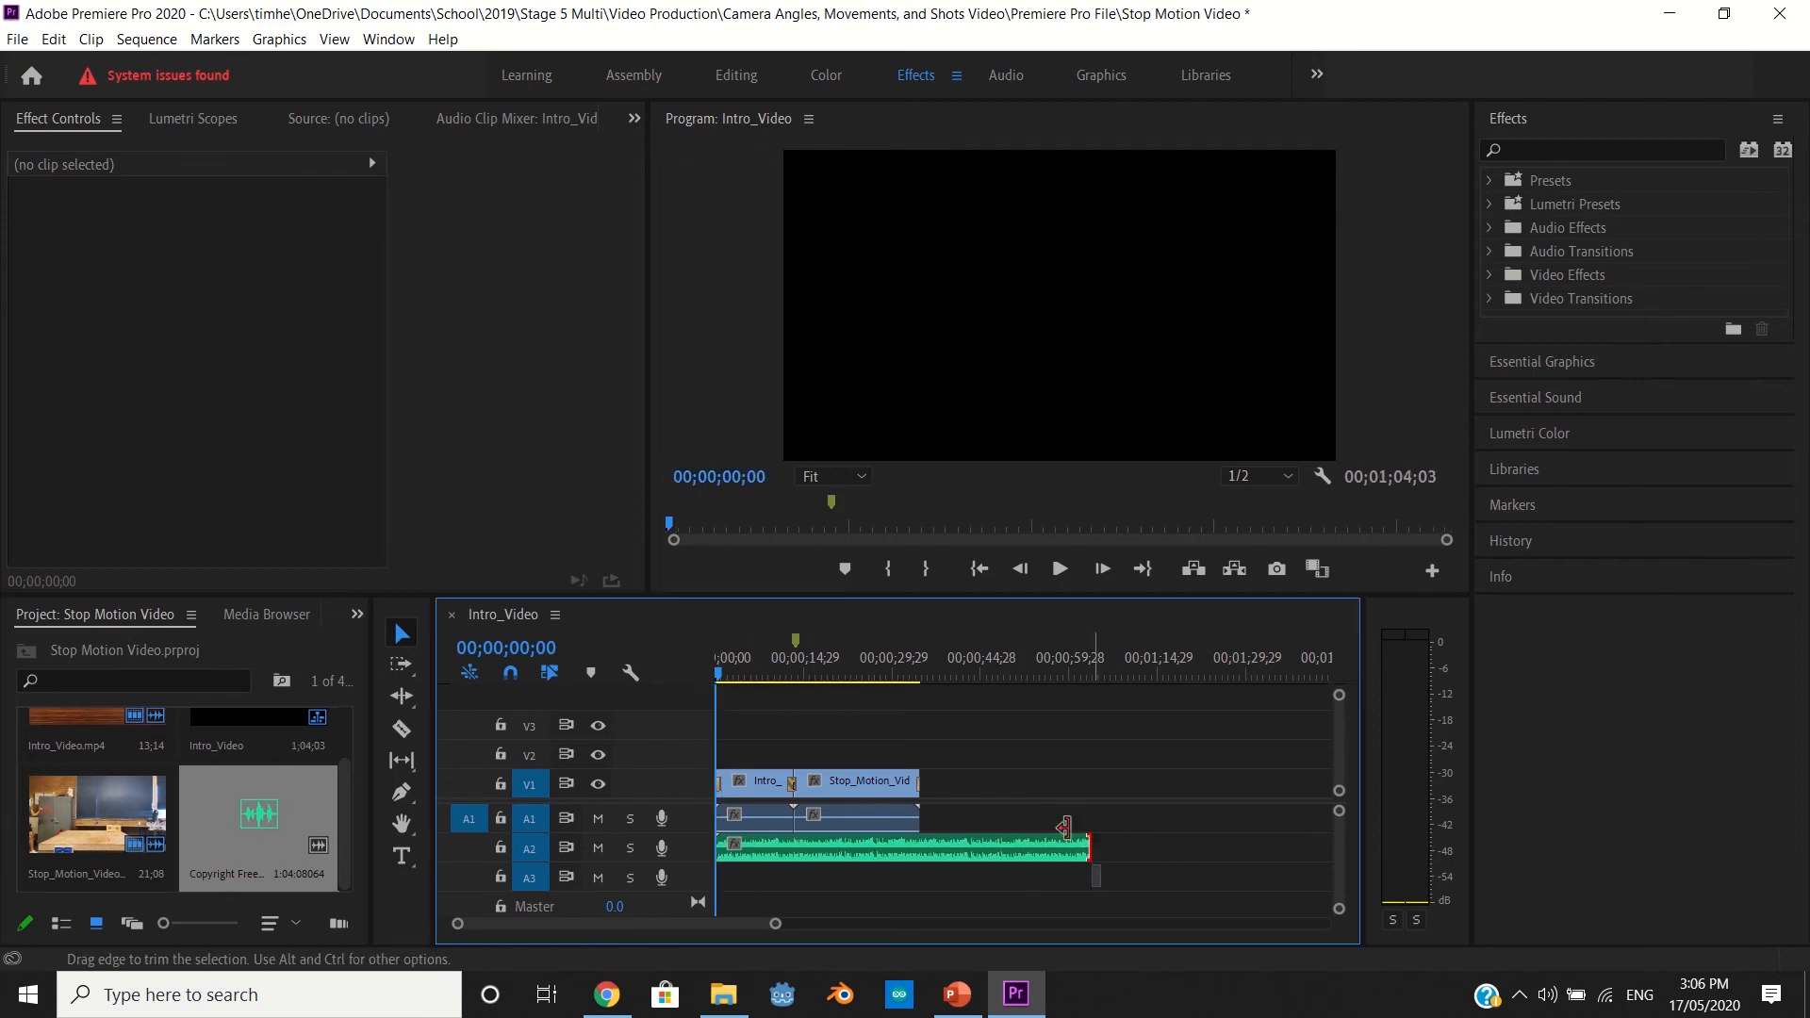
{"action": "left_click_drag", "start_coordinate": [1096, 843], "coordinate": [918, 851]}
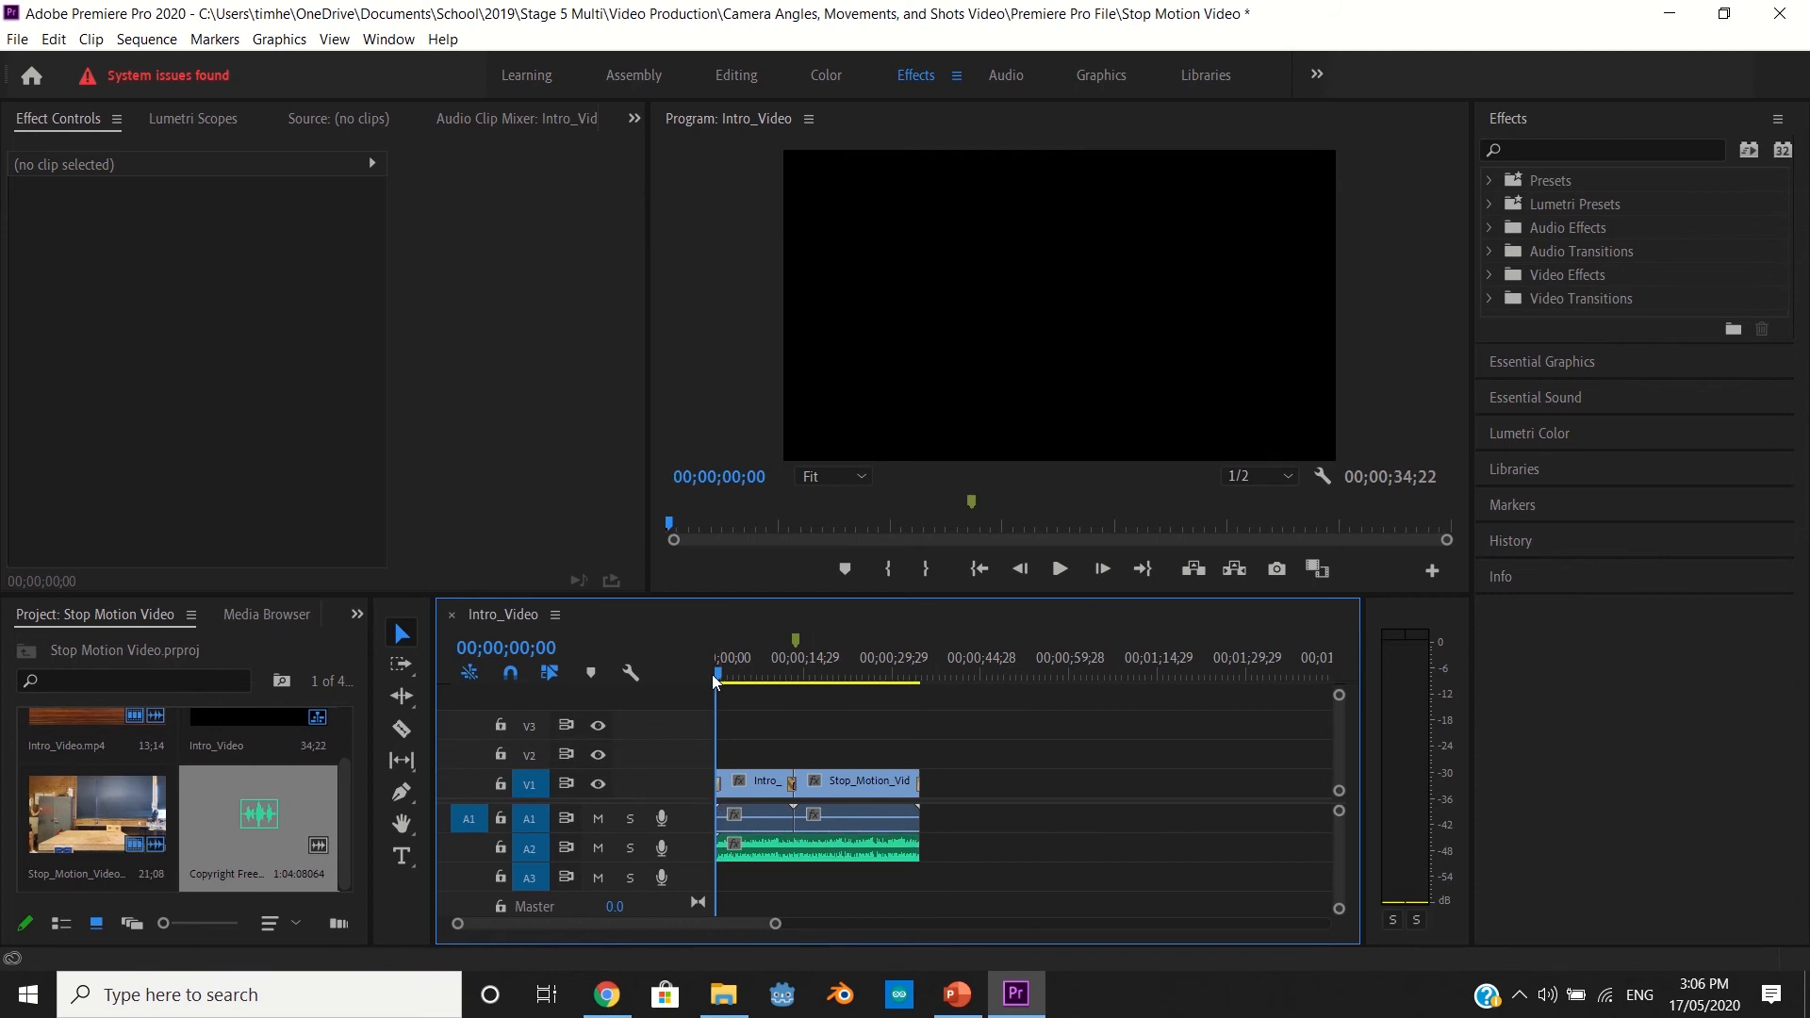
Fade in the music with volume Level keyframes of -281.1 dB at the start and 0.0 dB at 00;00;00;29.
{"action": "left_click", "coordinate": [748, 851]}
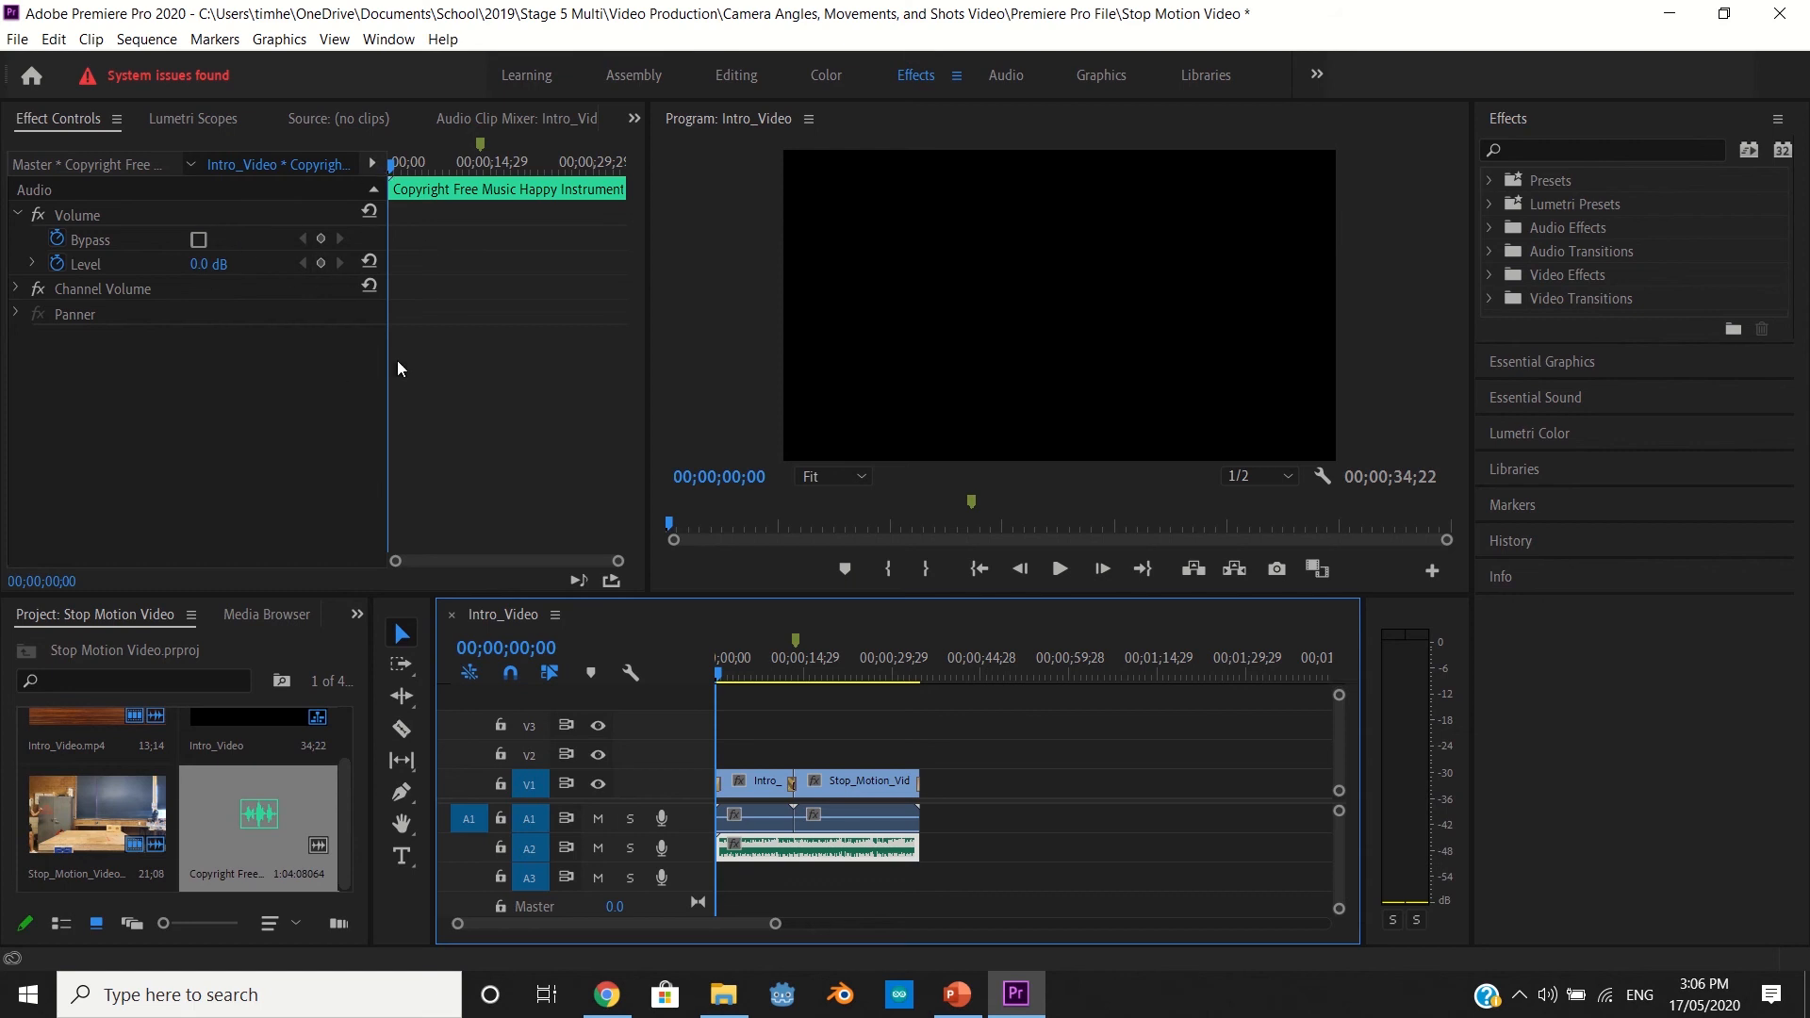
{"action": "left_click", "coordinate": [321, 263]}
{"action": "left_click_drag", "start_coordinate": [226, 266], "coordinate": [200, 267]}
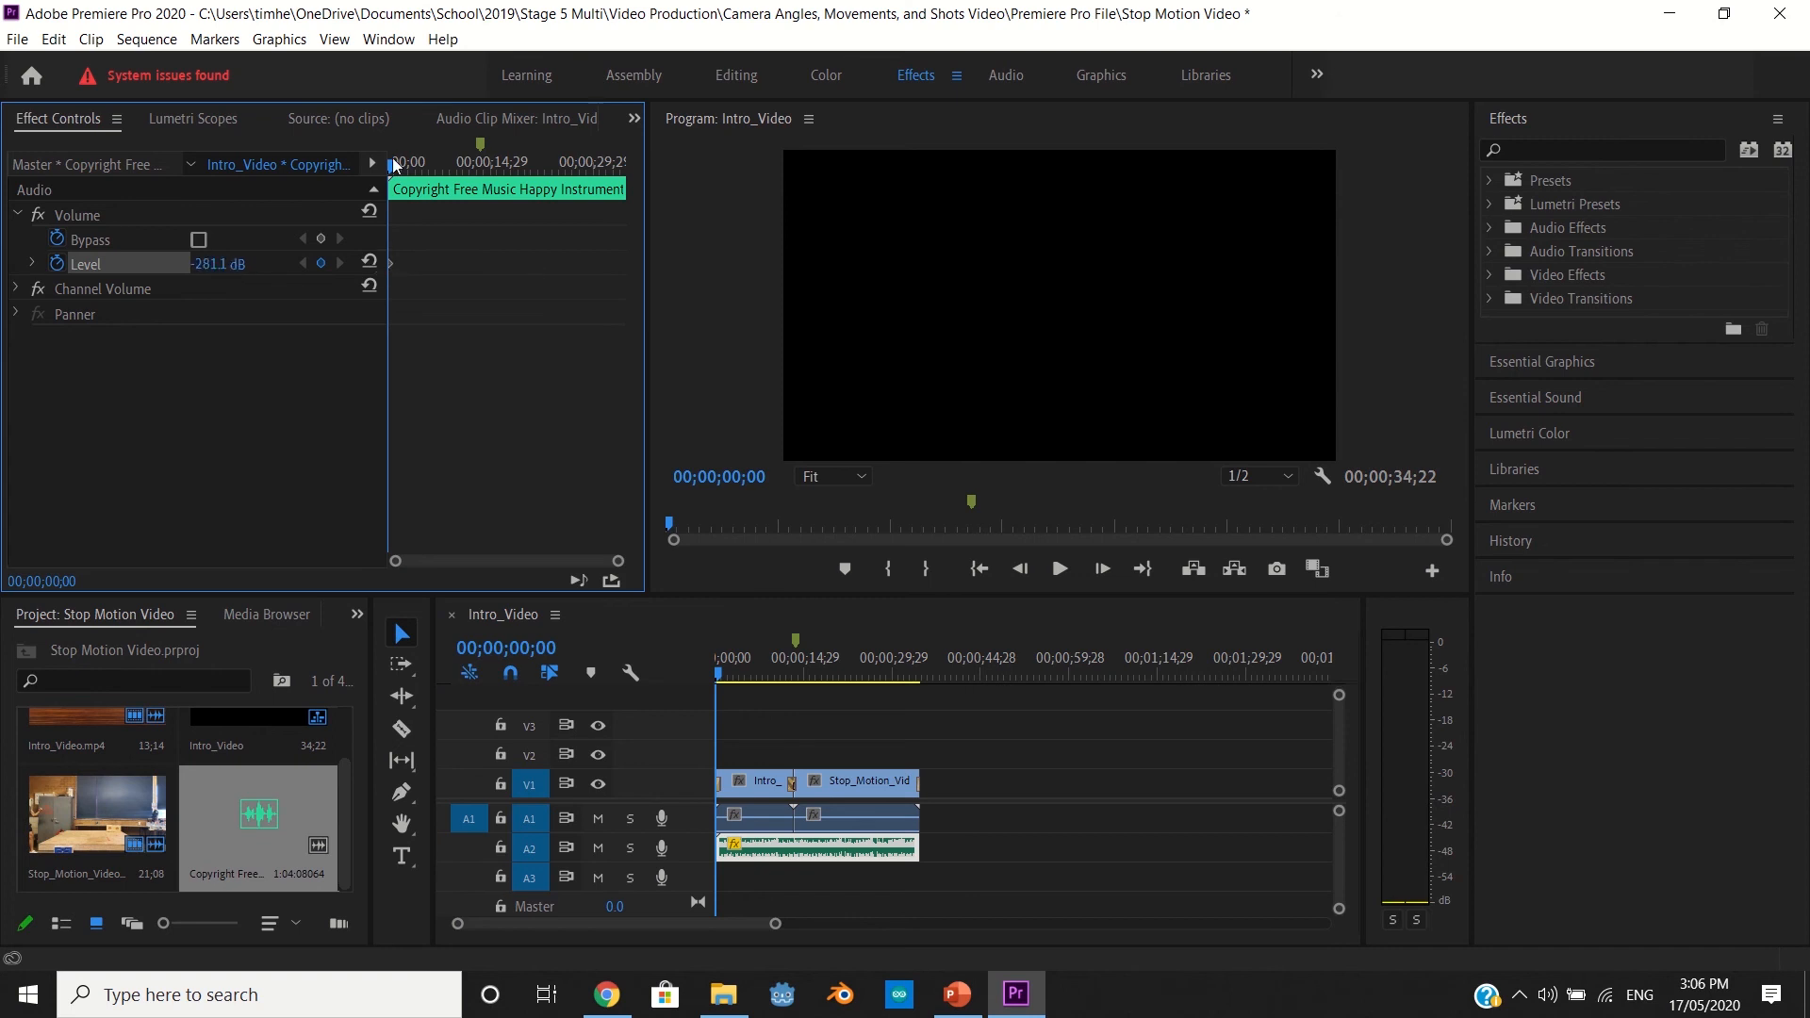
{"action": "left_click_drag", "start_coordinate": [394, 164], "coordinate": [397, 168]}
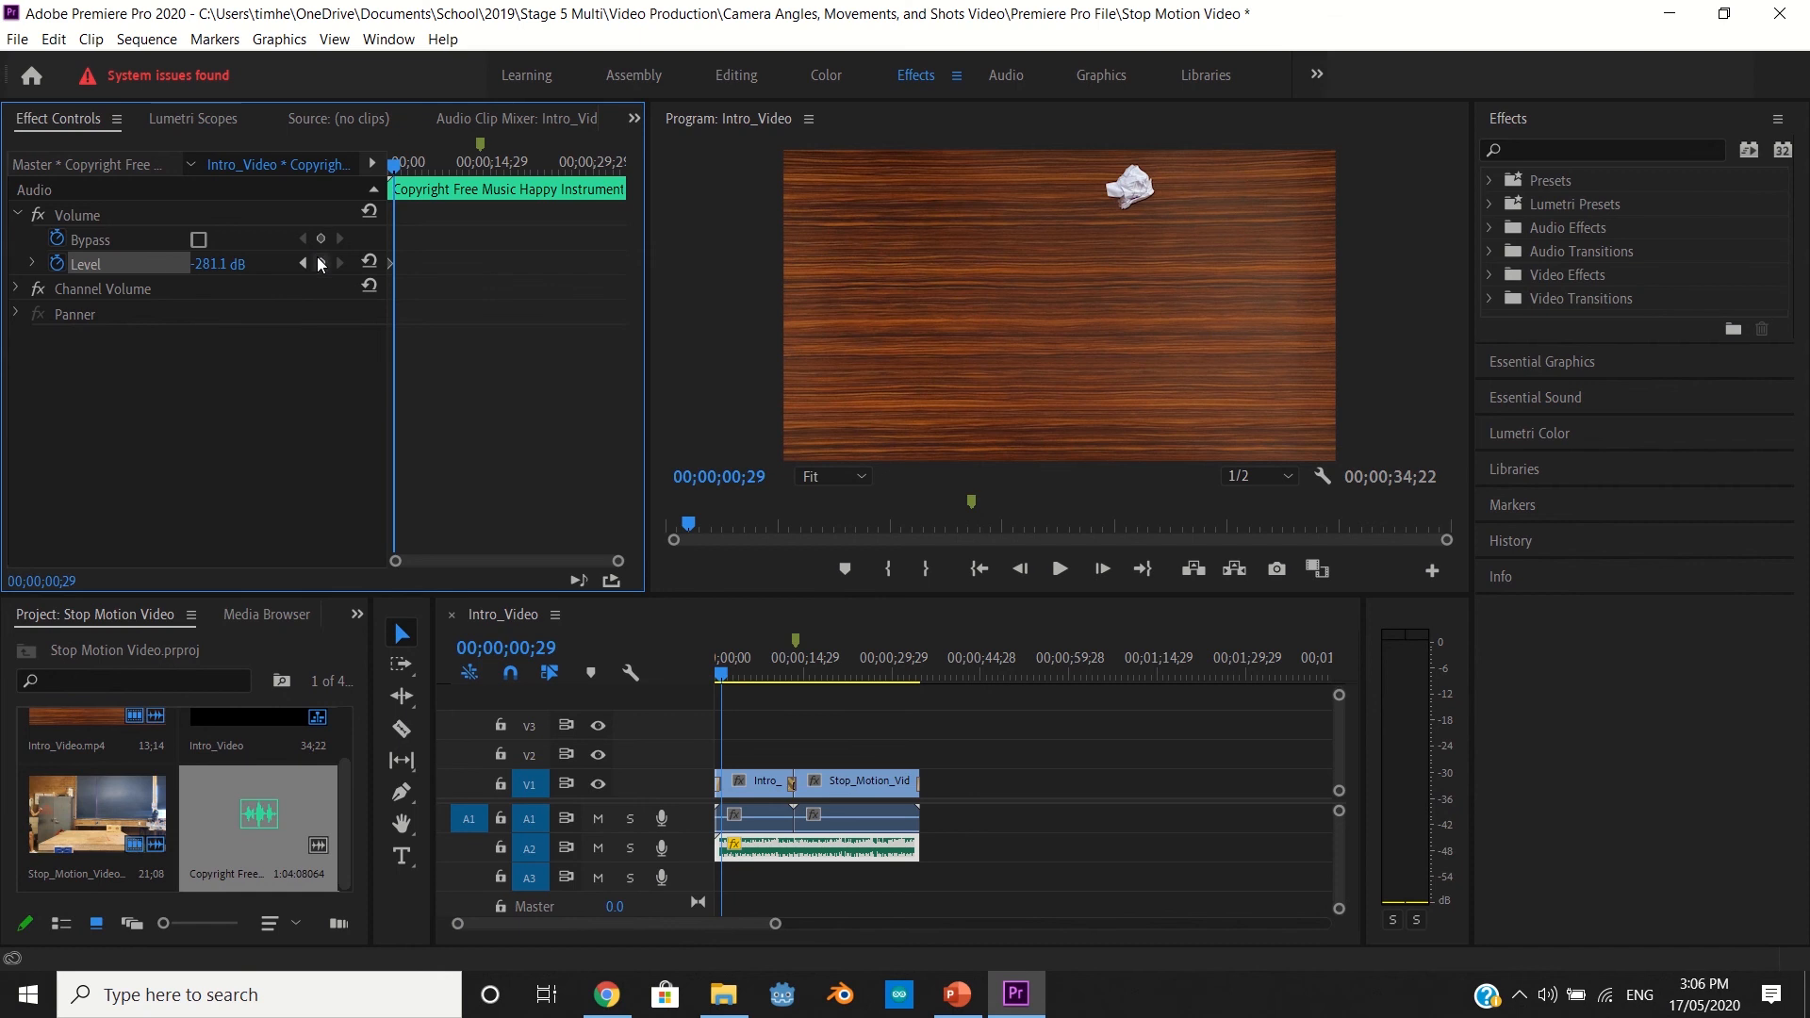
{"action": "left_click", "coordinate": [320, 264]}
Fade out the music with Level keyframes of 0.0 dB at 00;00;34;10 and a strongly lowered level at 00;00;34;22.
{"action": "left_click_drag", "start_coordinate": [401, 160], "coordinate": [473, 189]}
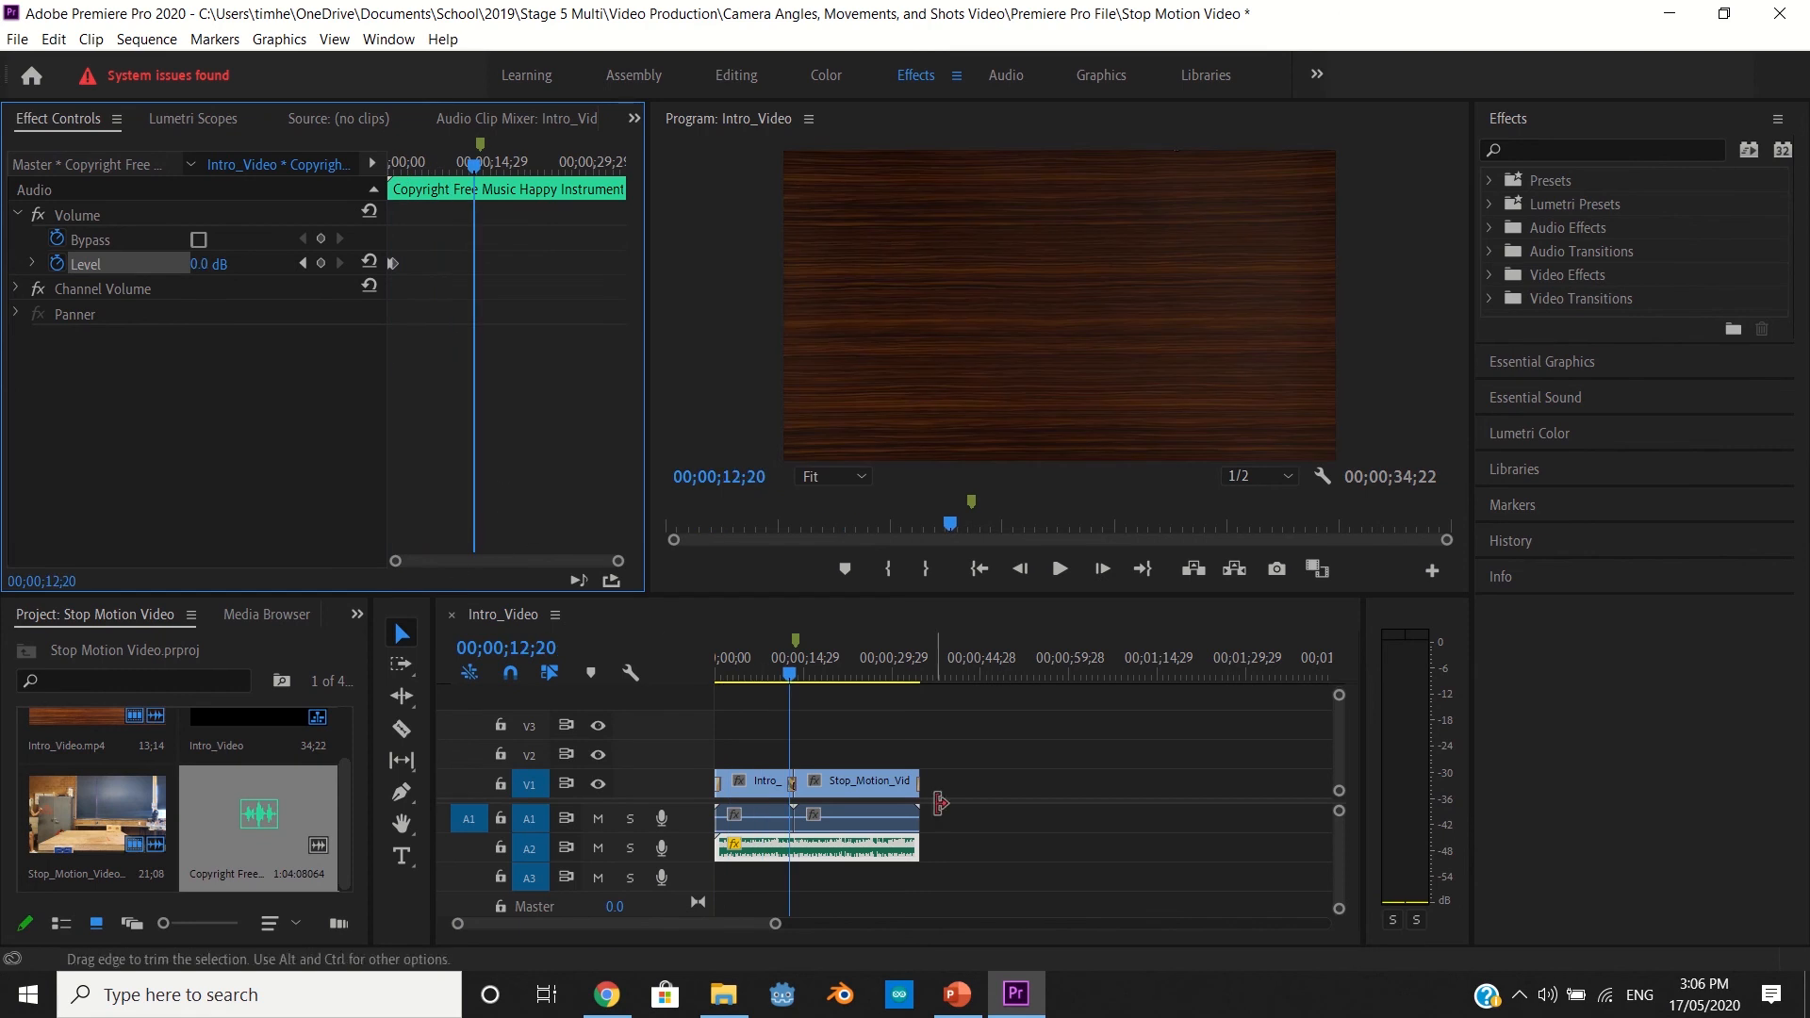
{"action": "left_click_drag", "start_coordinate": [900, 676], "coordinate": [918, 677]}
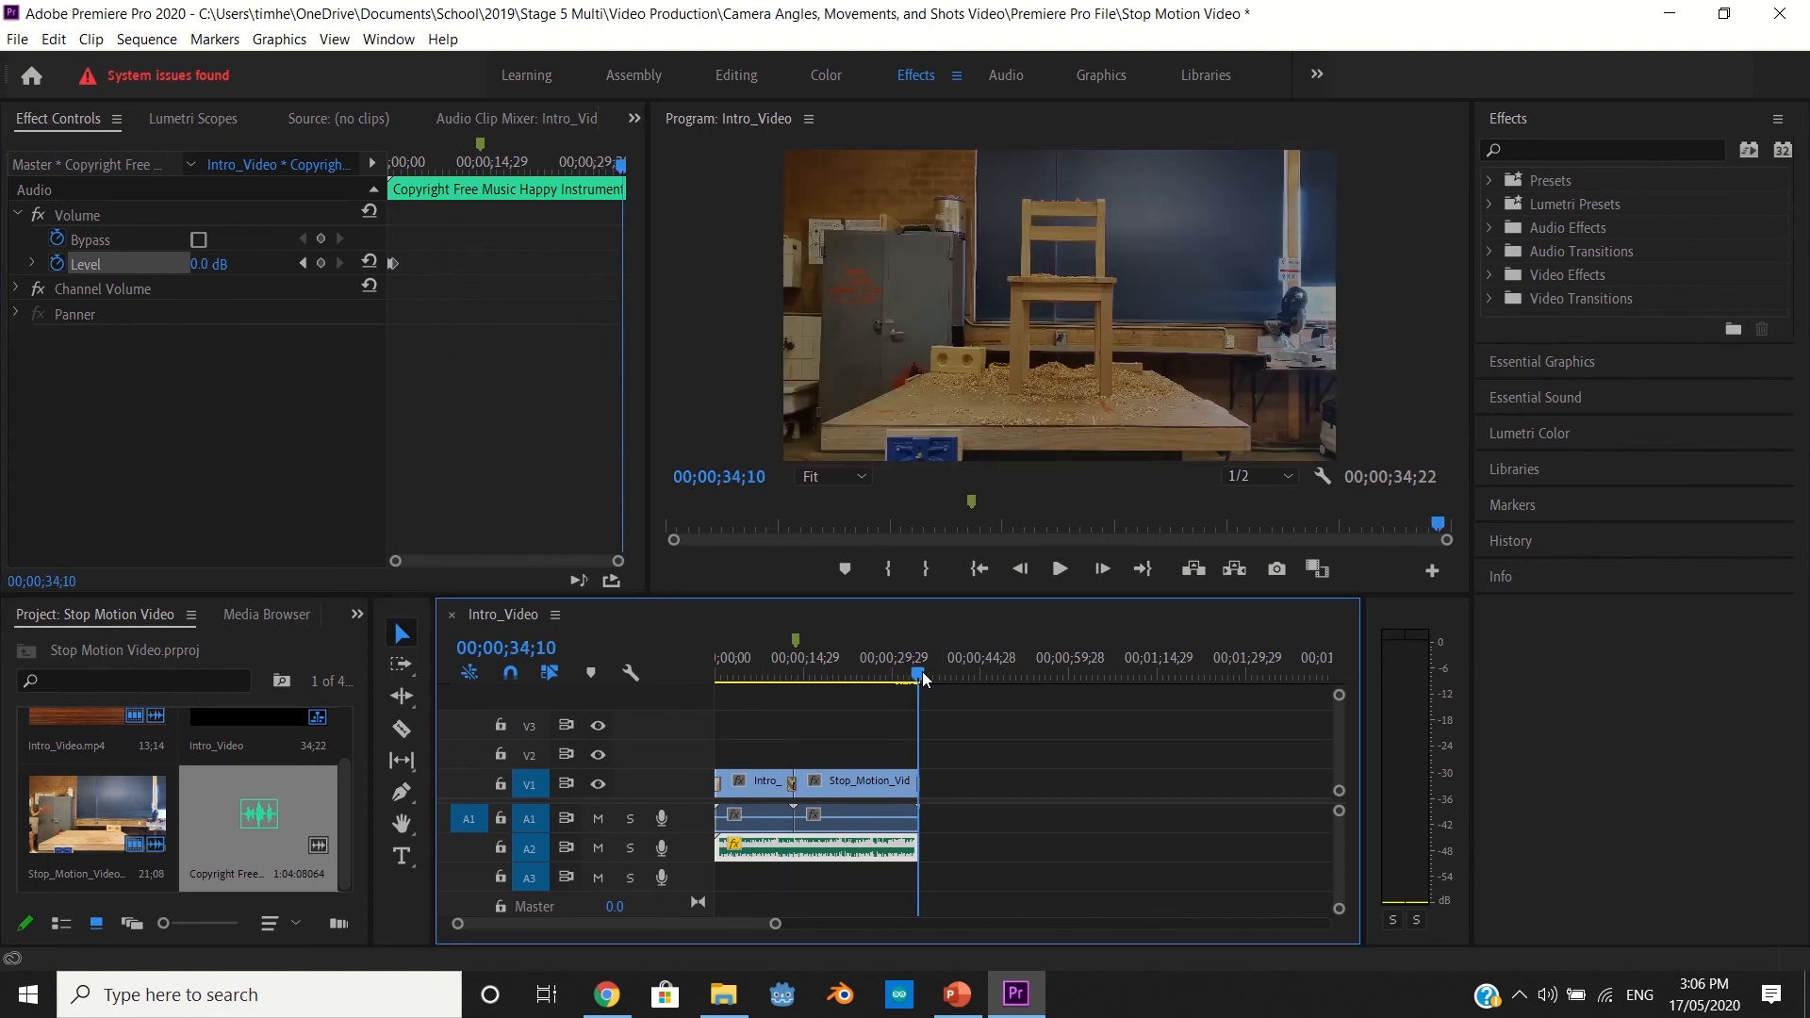
{"action": "left_click", "coordinate": [321, 266]}
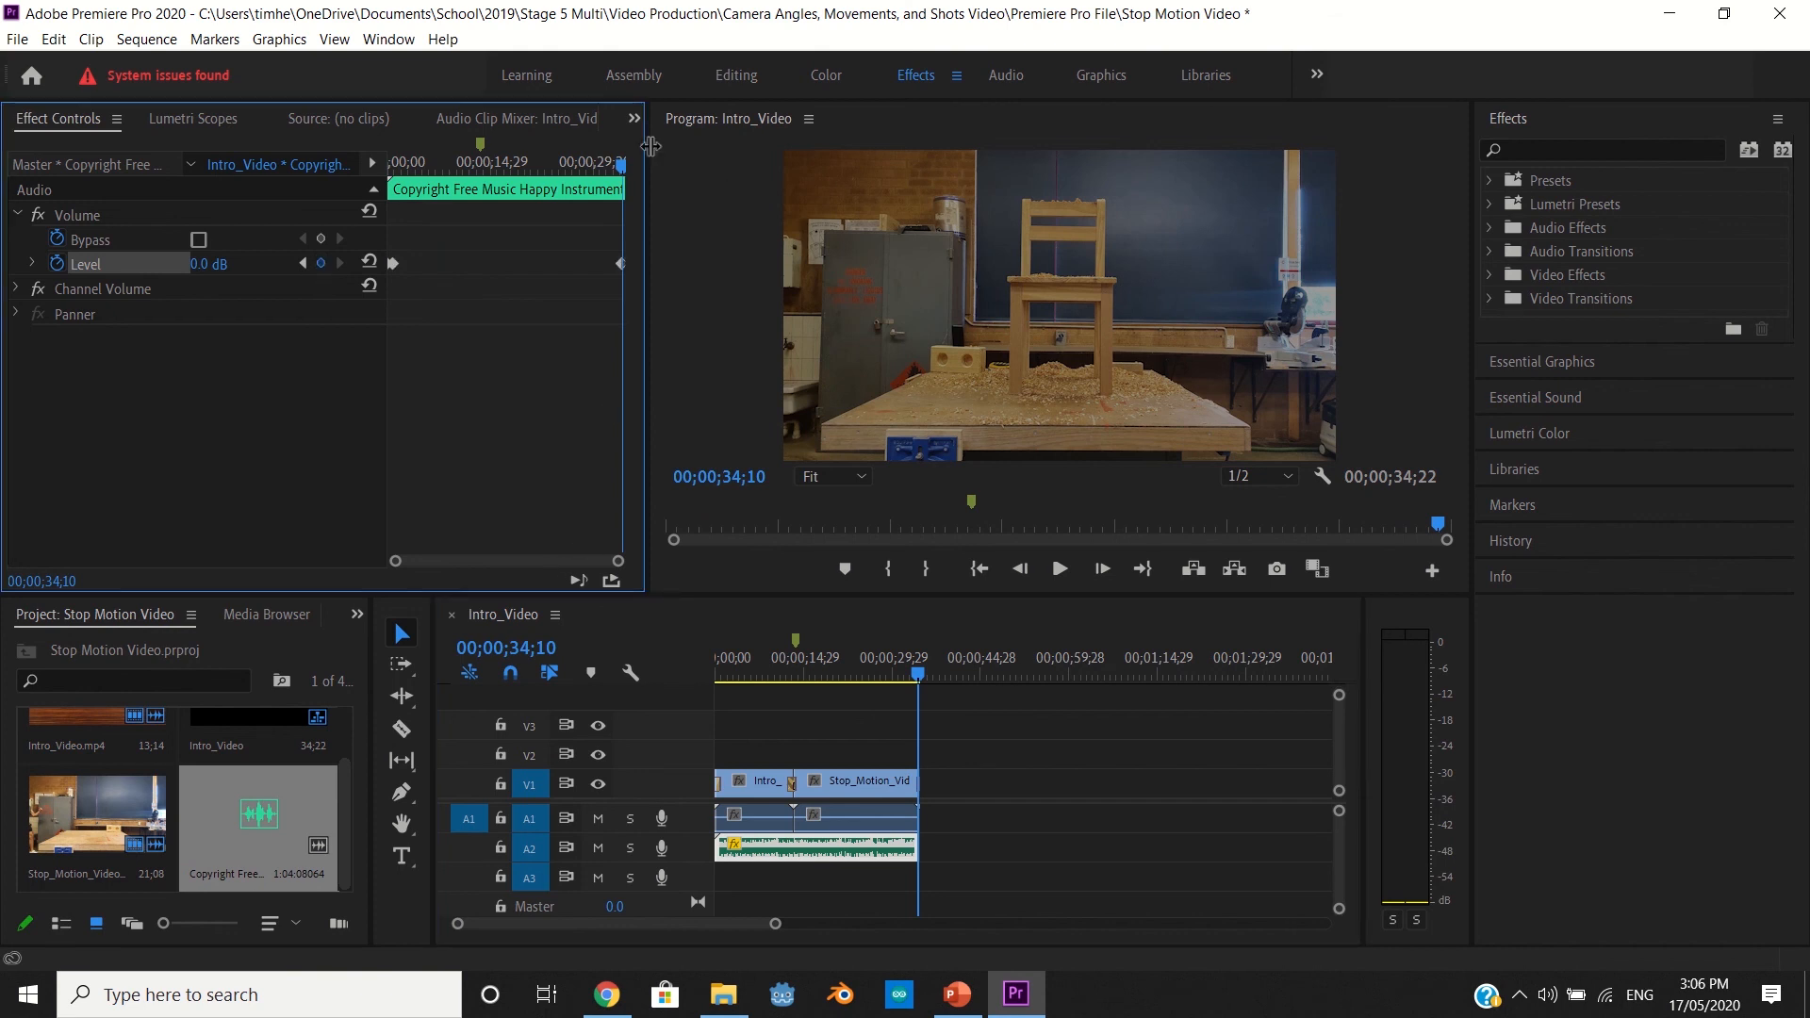
{"action": "left_click_drag", "start_coordinate": [621, 165], "coordinate": [637, 163]}
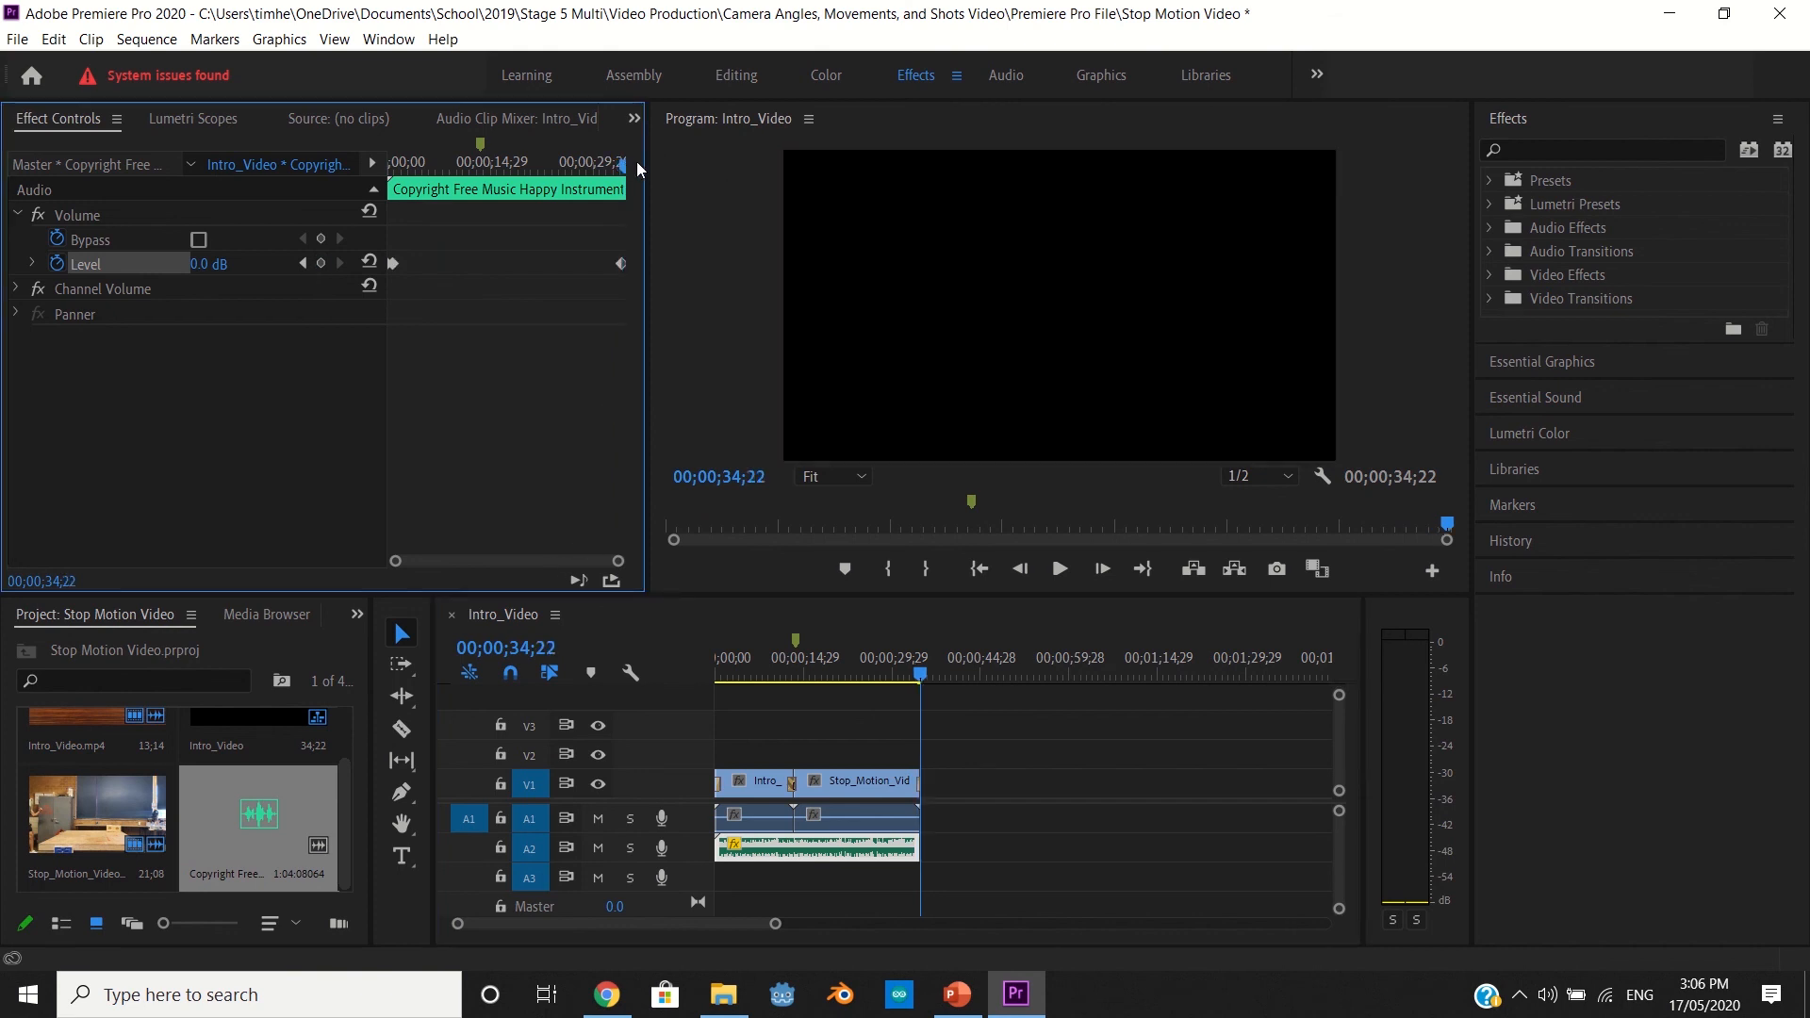
{"action": "left_click", "coordinate": [321, 264]}
{"action": "left_click_drag", "start_coordinate": [202, 264], "coordinate": [142, 264]}
Play the sequence from the start to preview the music's fade-in, stopping after about four seconds.
{"action": "left_click_drag", "start_coordinate": [619, 166], "coordinate": [162, 166]}
{"action": "key", "text": "space"}
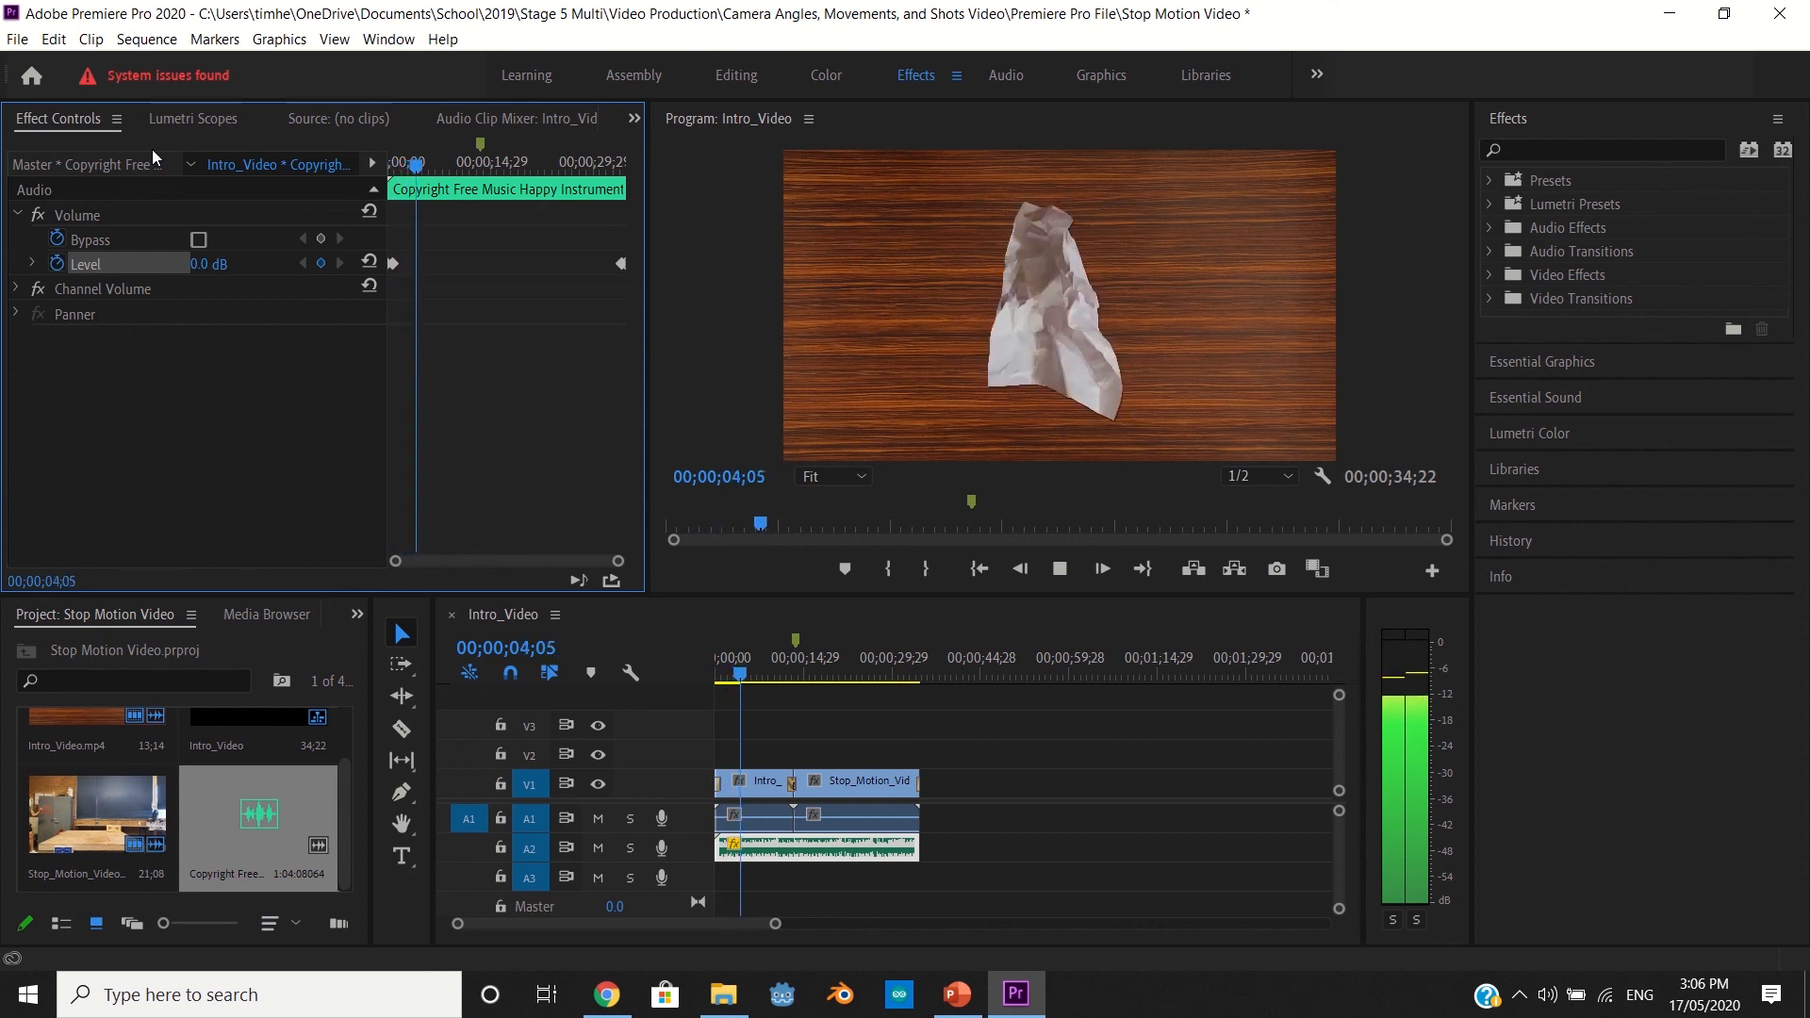
{"action": "key", "text": "space"}
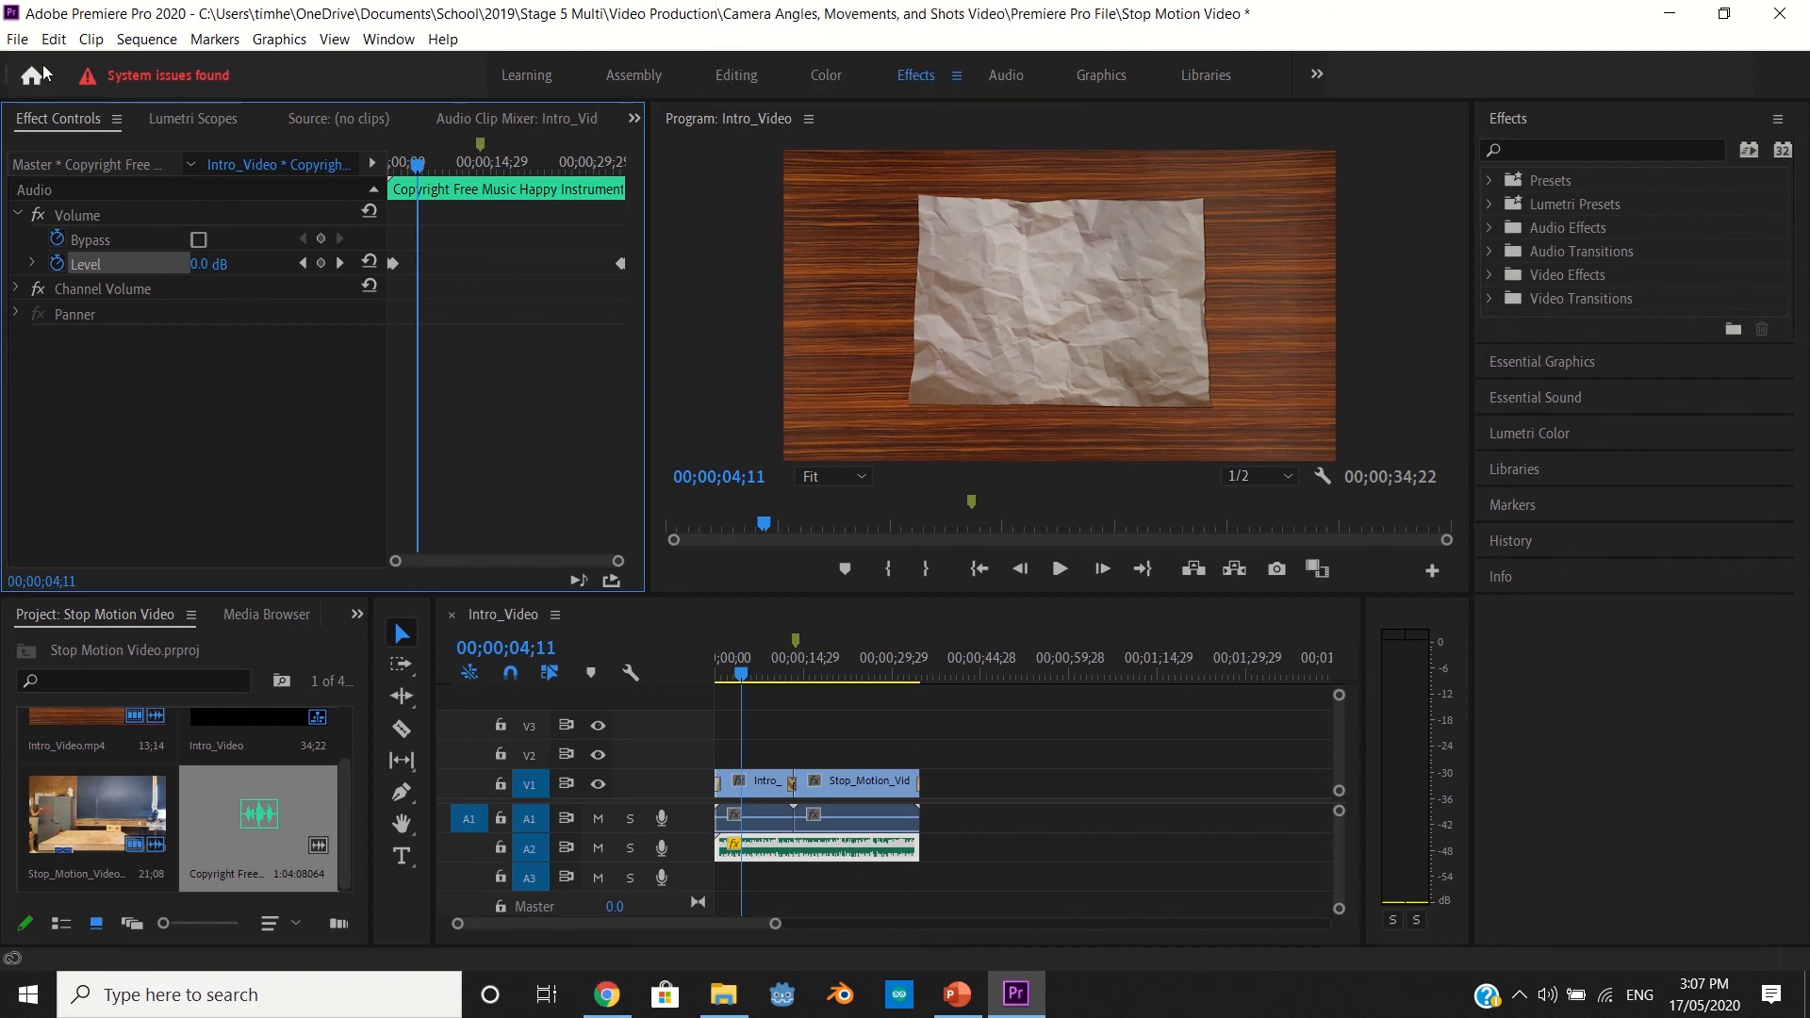
{"action": "left_click", "coordinate": [55, 38]}
{"action": "left_click", "coordinate": [54, 37]}
{"action": "left_click", "coordinate": [146, 38]}
{"action": "mouse_move", "coordinate": [278, 39]}
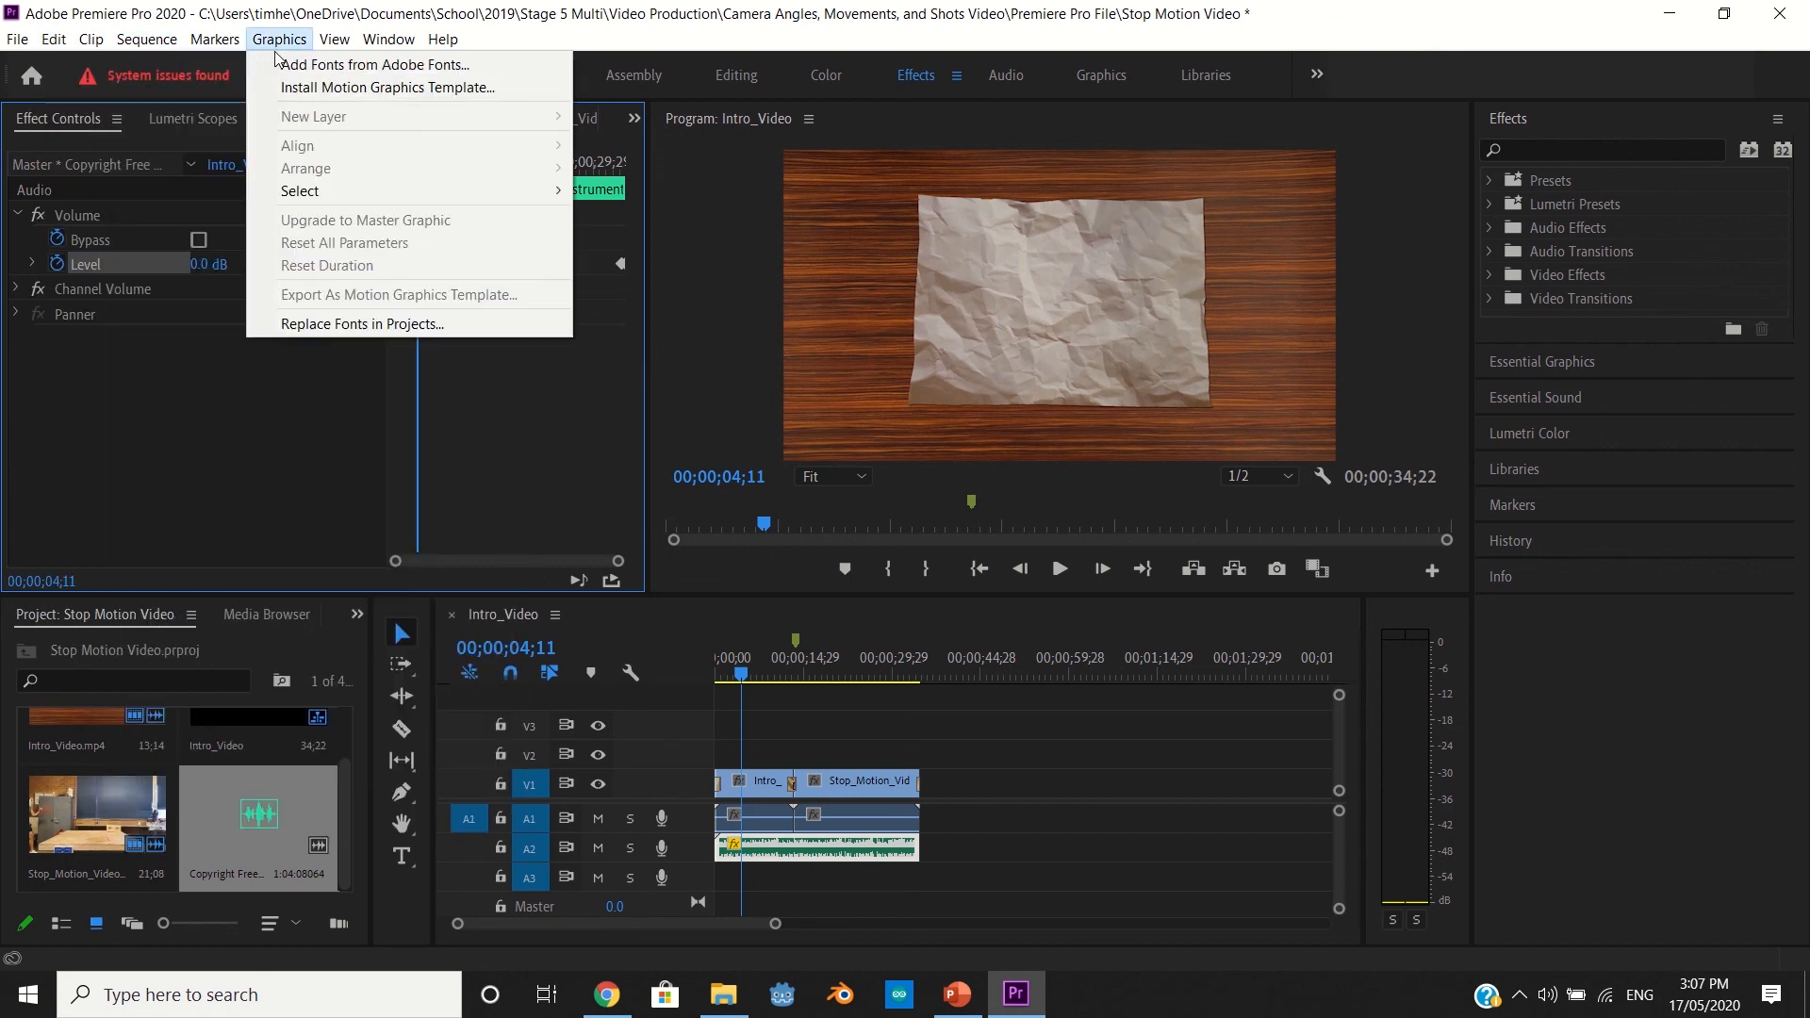
{"action": "left_click", "coordinate": [809, 24]}
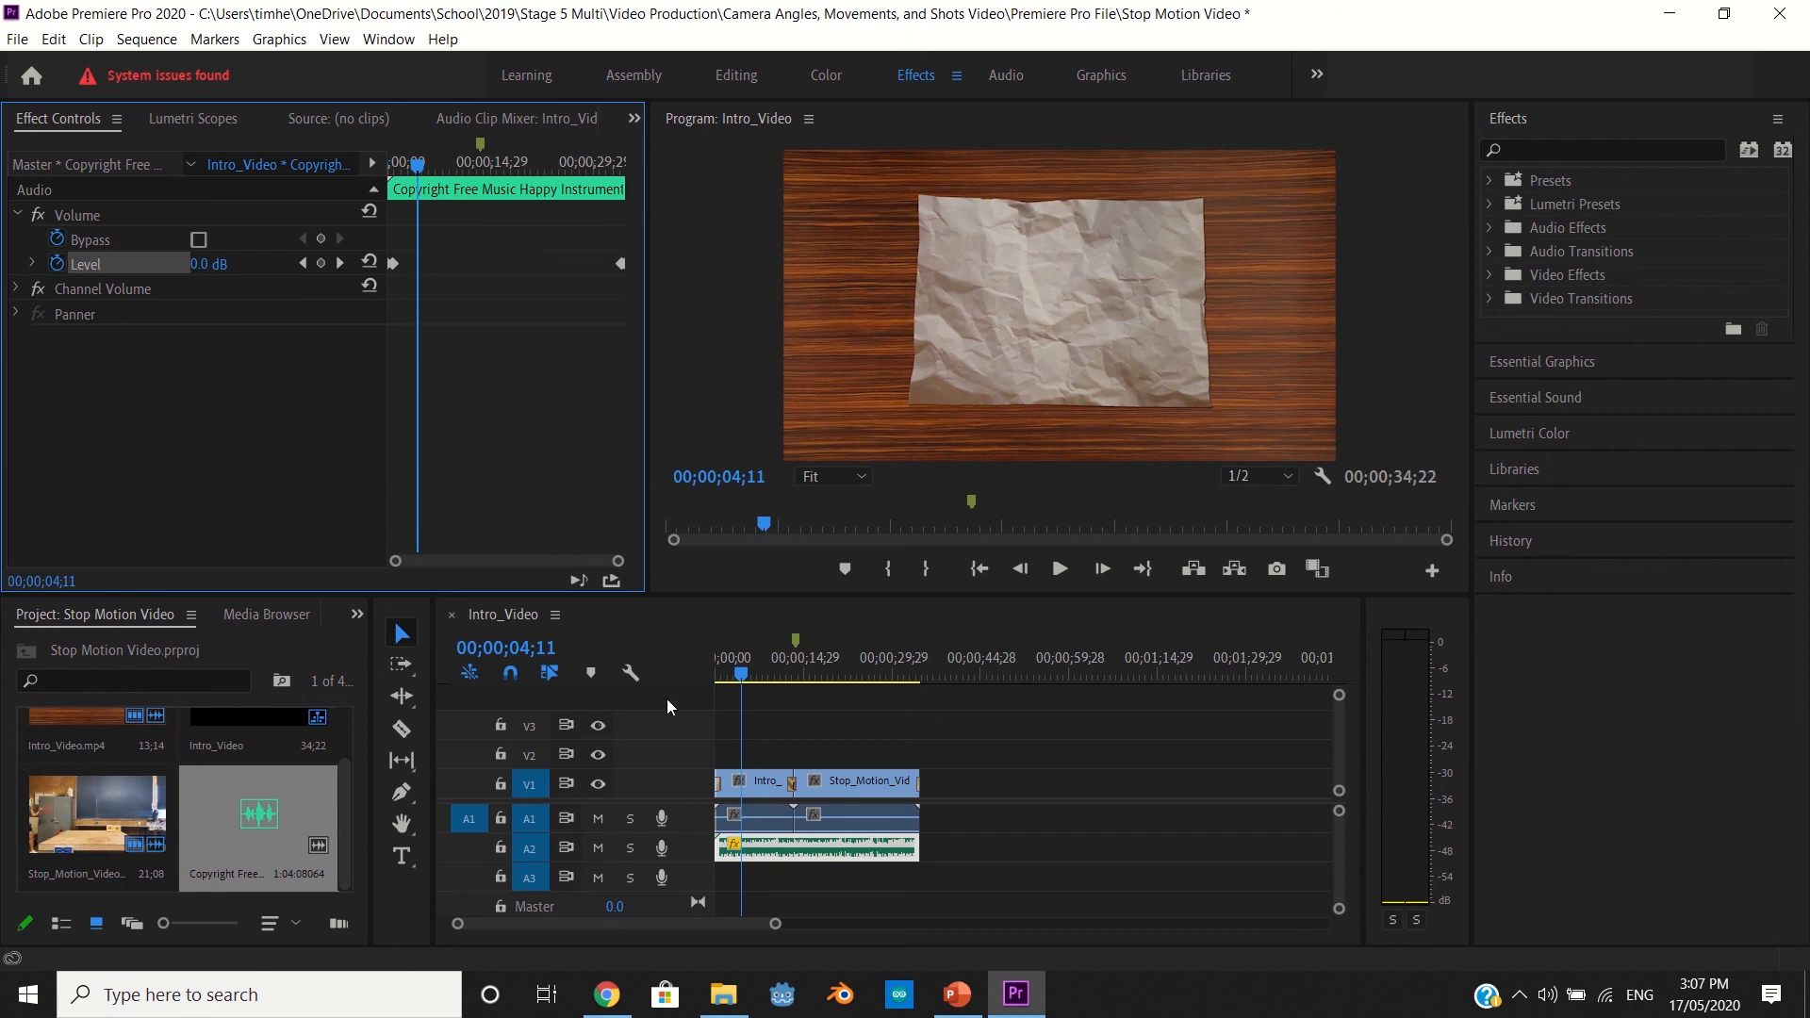
{"action": "left_click", "coordinate": [841, 853]}
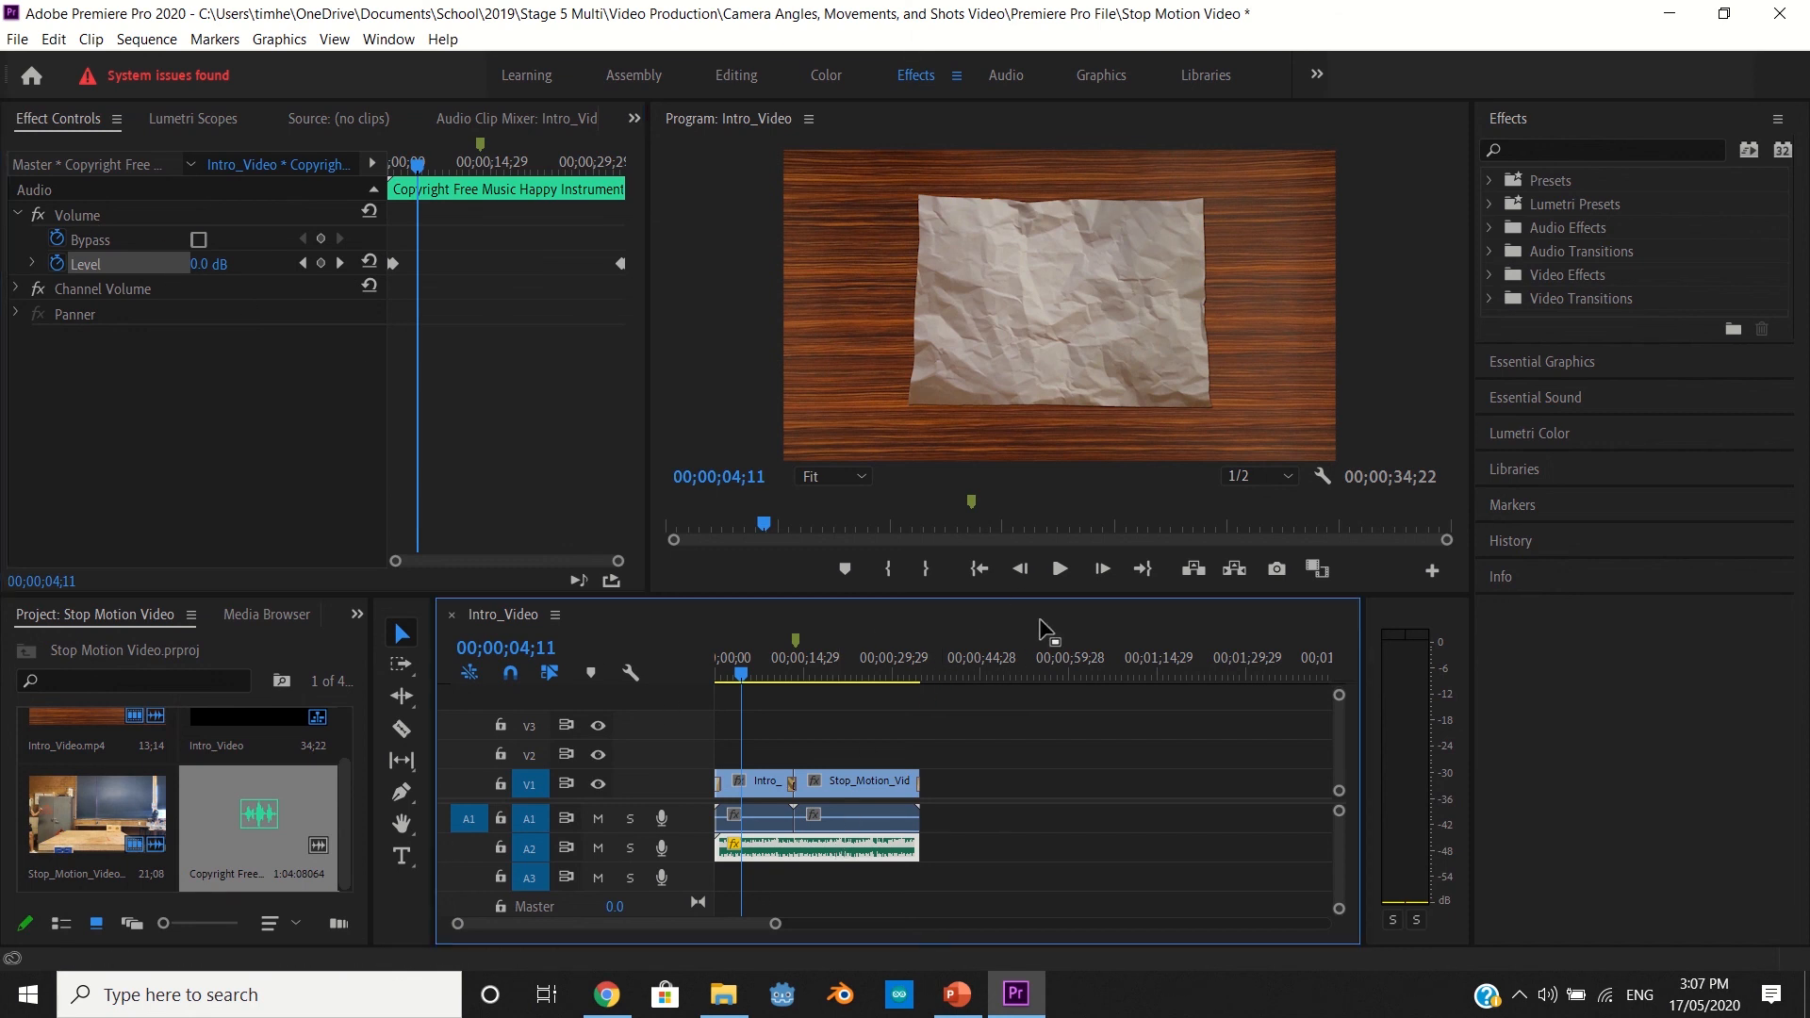